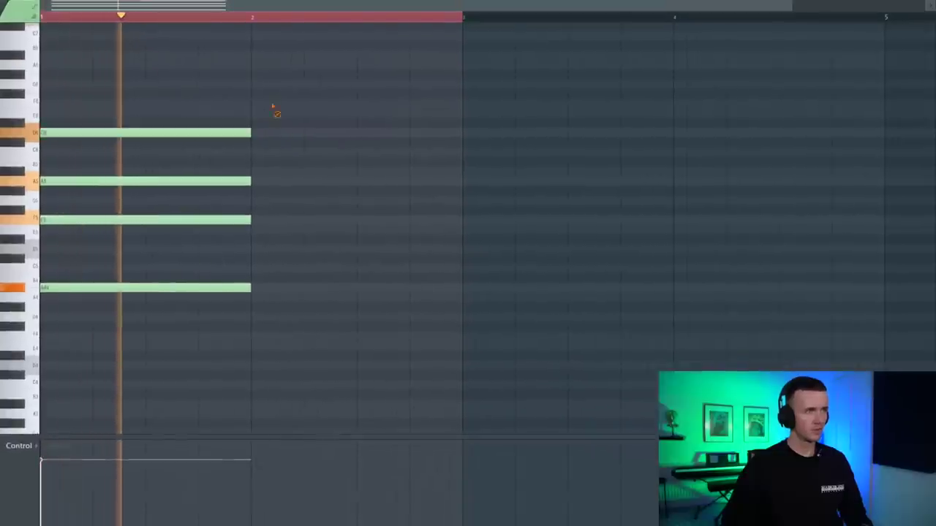
Step: Duplicate the opening four-note chord into bar 2 and build a one-bar chord from A4, E5 and G5 in bar 3
key("ctrl+b")
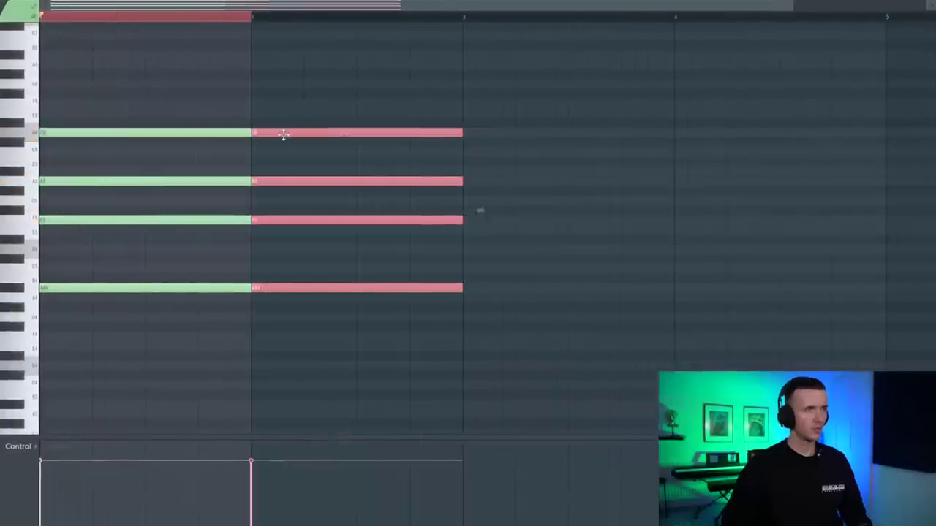
key("ctrl+d")
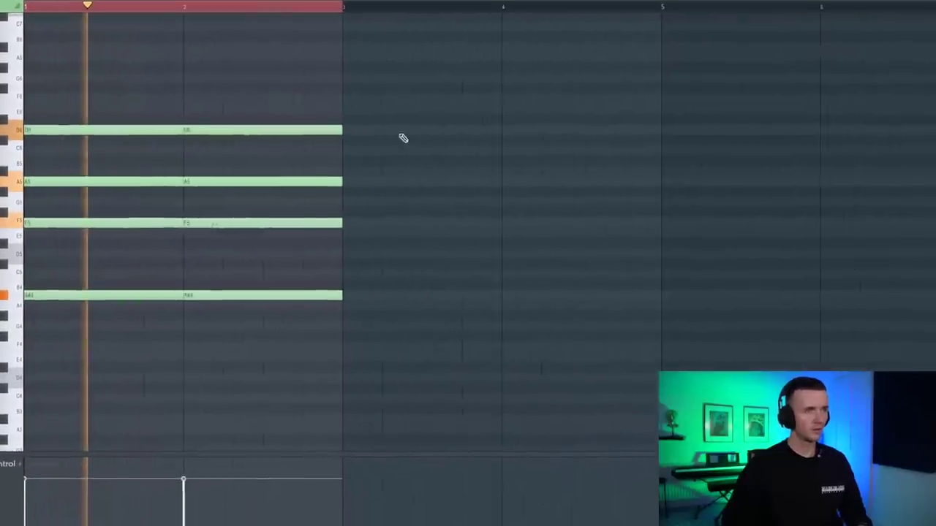
left_click(344, 306)
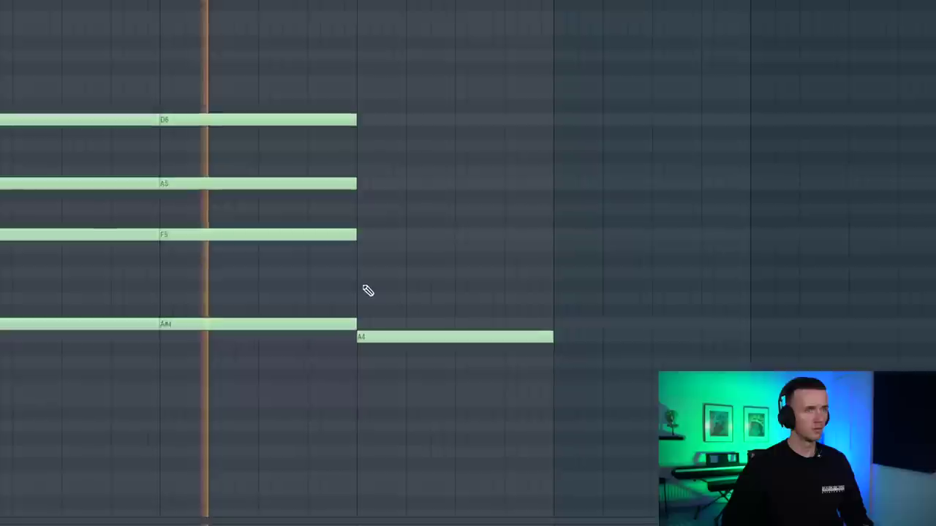
left_click(358, 293)
left_click(358, 244)
left_click(374, 216)
Step: Duplicate the A4 chord into bar 4 and add a C note to it
key("ctrl+a")
key("ctrl+d")
left_click_drag(438, 317, 439, 139)
key("ctrl+b")
key("ctrl+d")
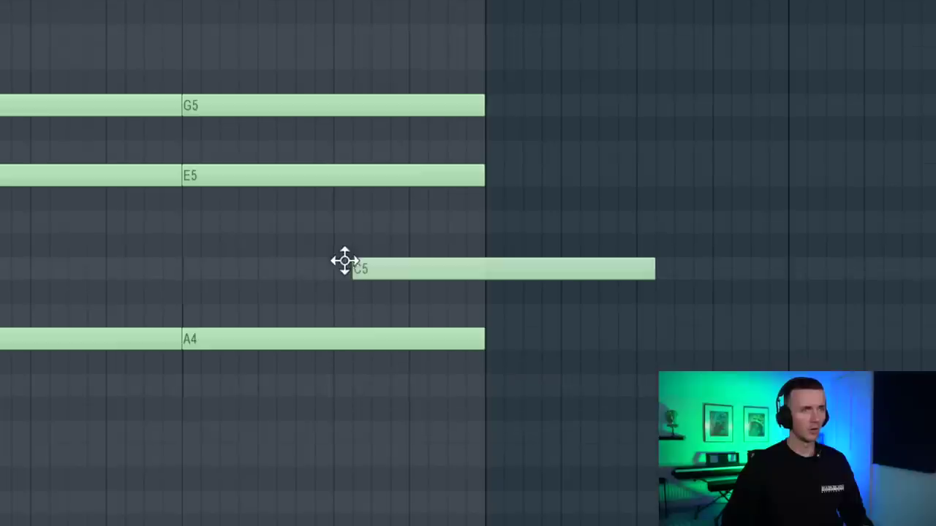
left_click_drag(344, 261, 337, 195)
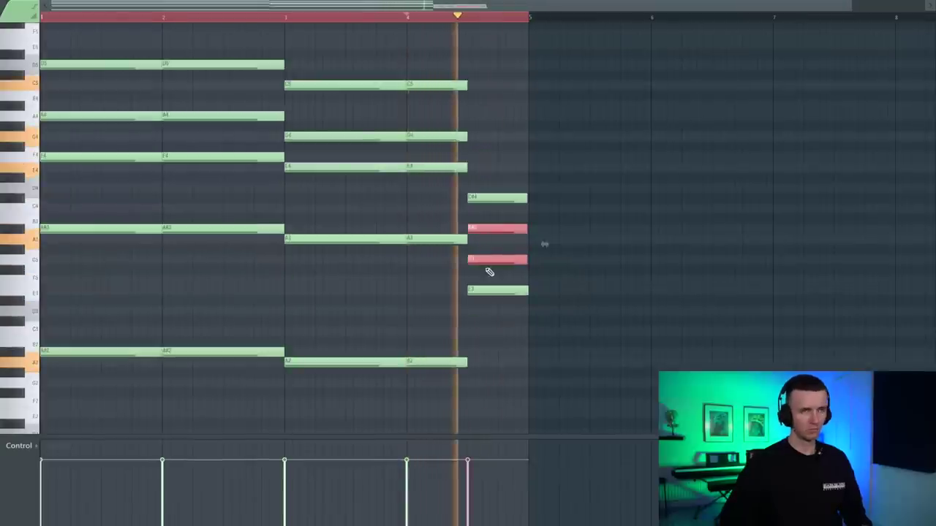
Step: Raise the two selected notes of the final chord an octave and strum the selected chords
key("ctrl+Up")
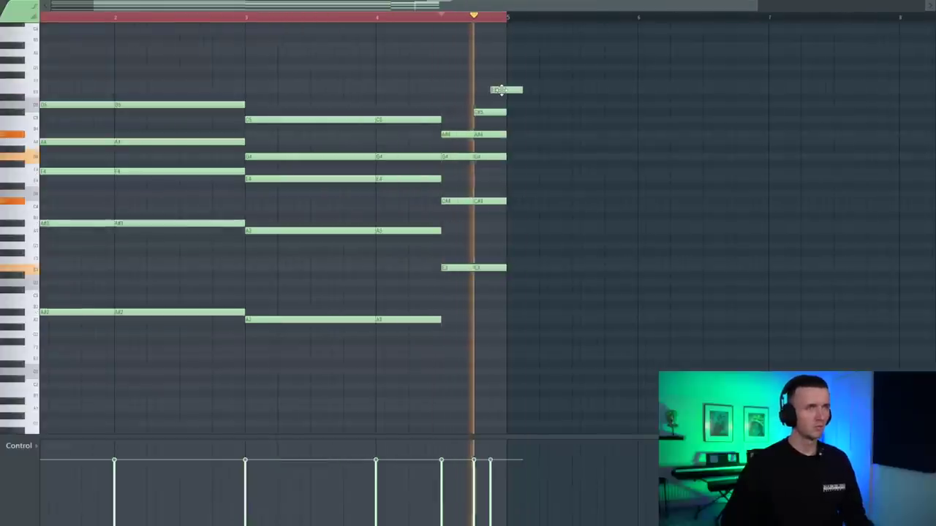
scroll(504, 93, "left", 2)
left_click_drag(114, 63, 472, 328, "ctrl")
scroll(234, 168, "down", 1)
key("alt+s")
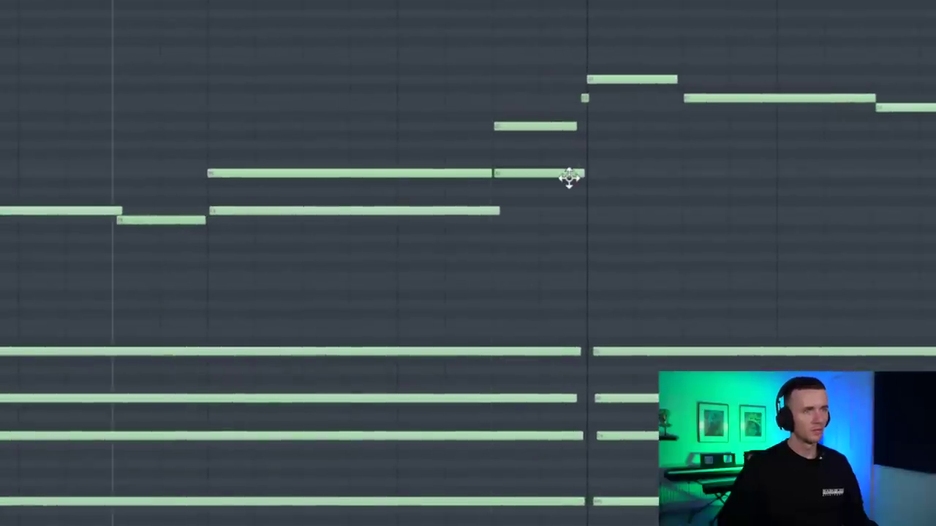
Step: Add lower harmony notes D, C, A and G beneath the melody in bar 6
left_click(597, 128)
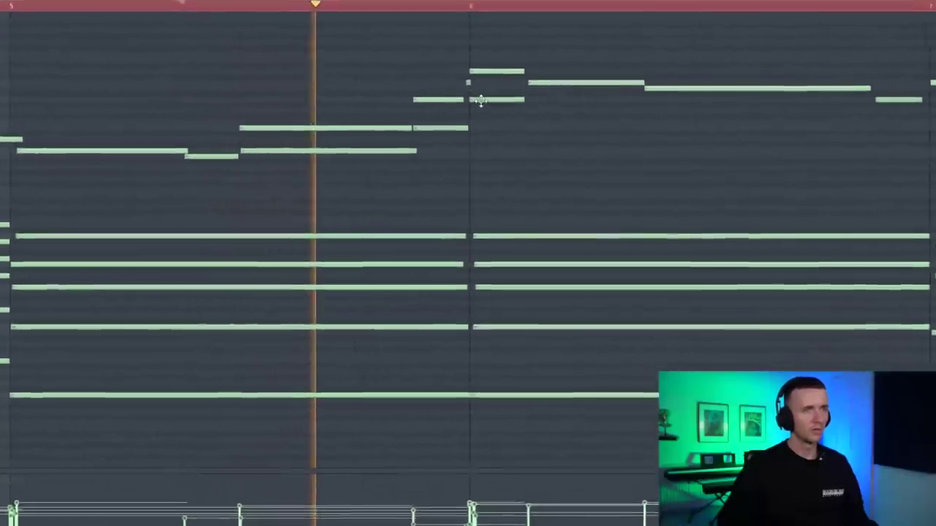
left_click(530, 110)
left_click(665, 129)
left_click_drag(784, 130, 910, 135)
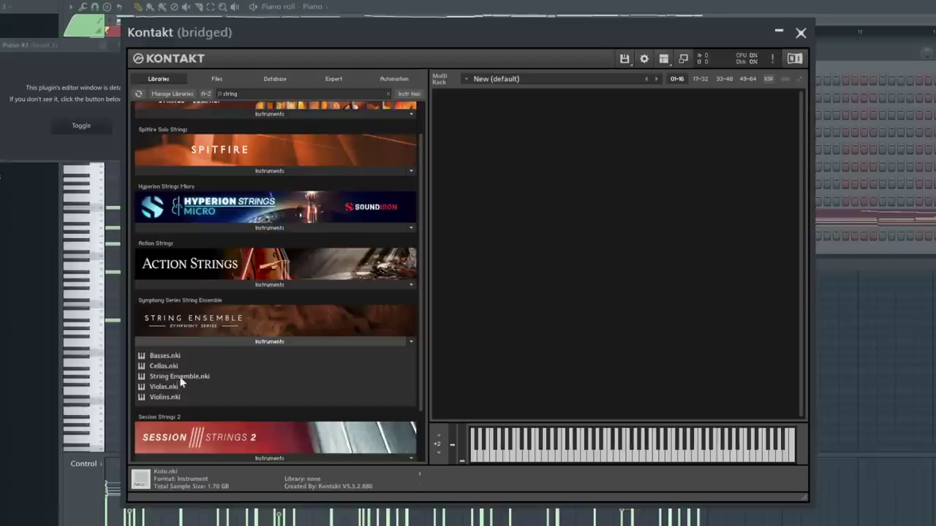
Step: Load the Symphony Series String Ensemble in Kontakt and place the melody on it an octave lower
double_click(179, 378)
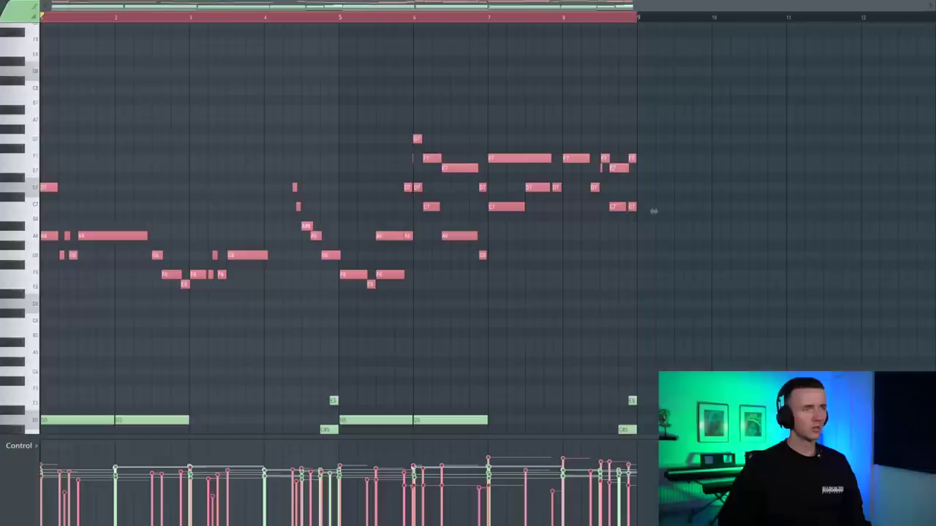
key("F6")
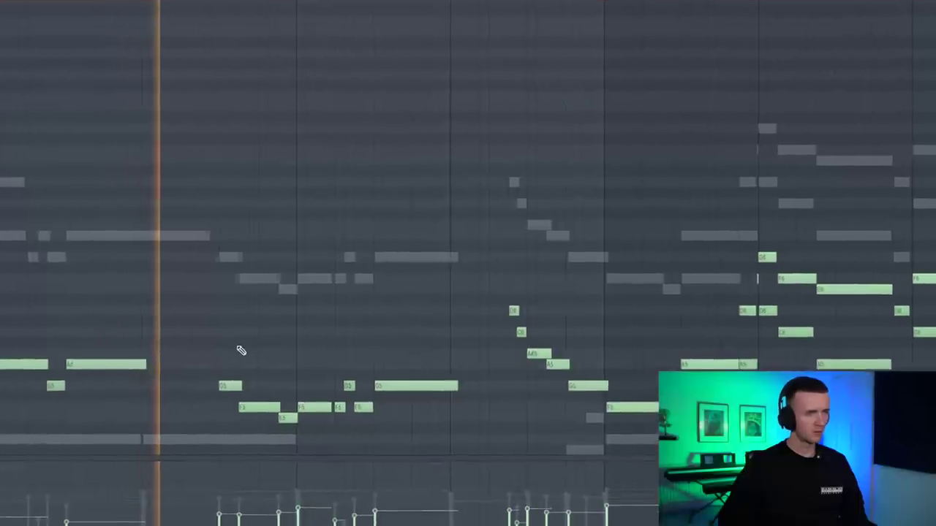
scroll(255, 359, "down", 3)
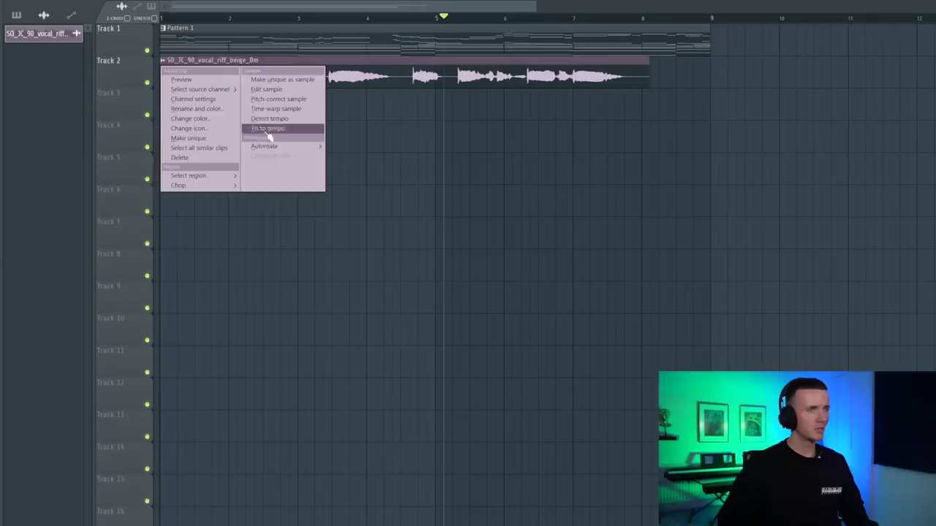
Step: Fit the vocal riff sample on Track 2 to the project tempo by confirming its source BPM
left_click(265, 133)
left_click(416, 360)
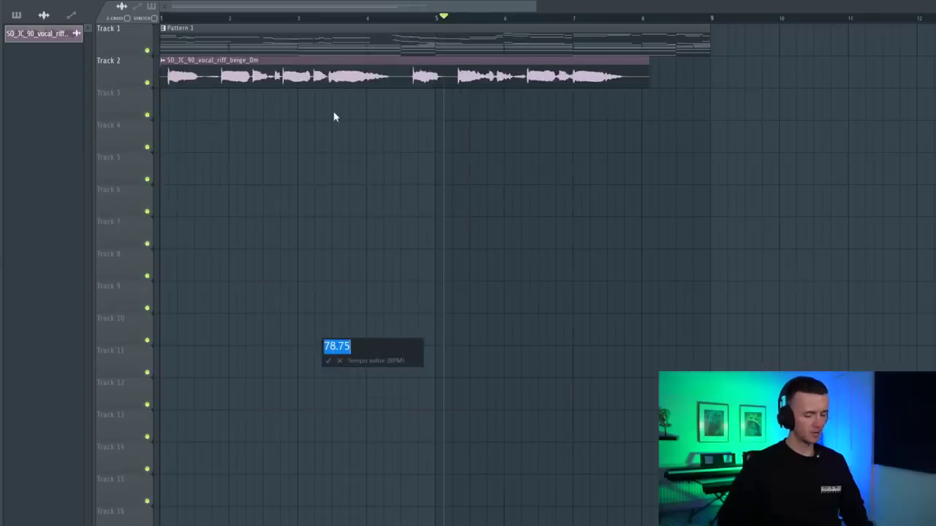
key("Return")
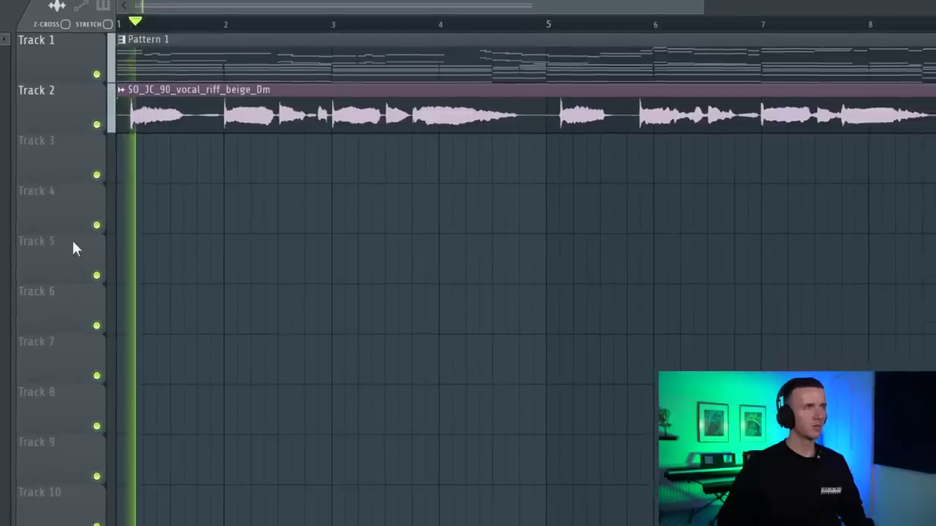
scroll(157, 251, "up", 3)
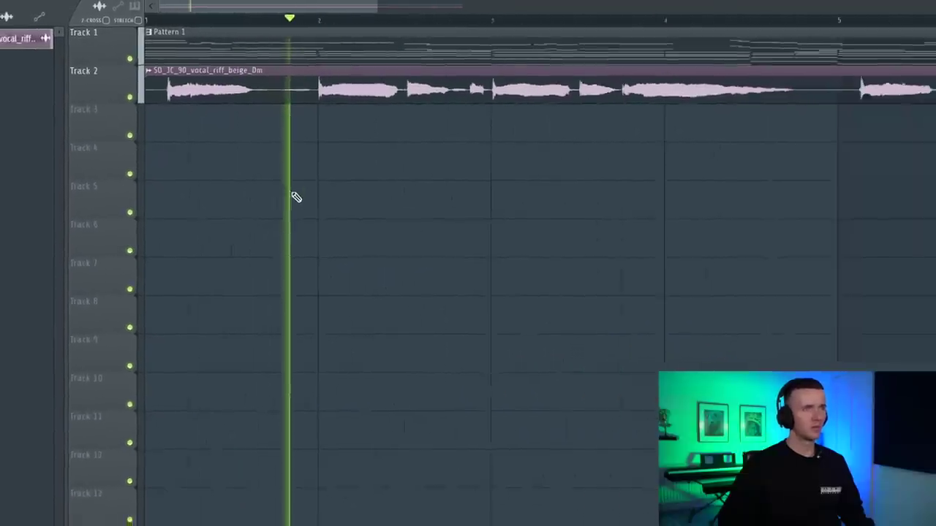
scroll(288, 167, "down", 1)
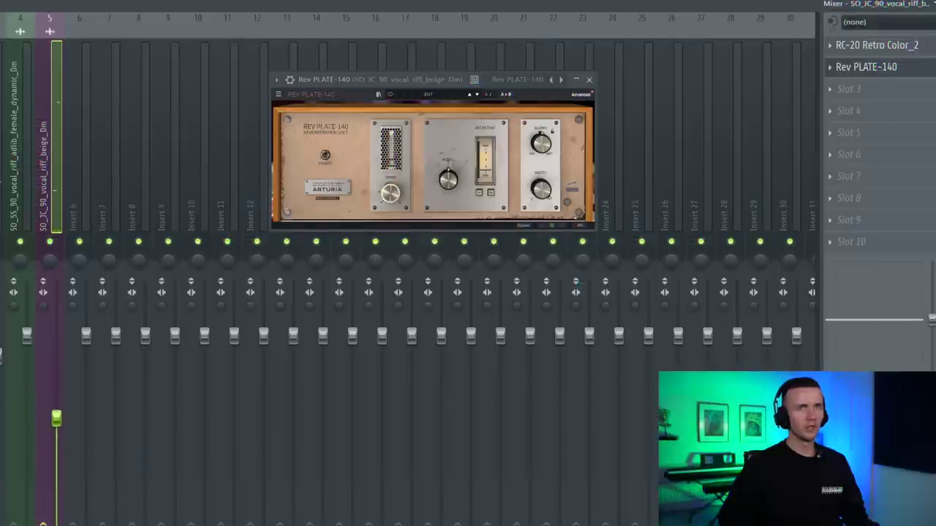
Step: Show the Rev PLATE-140's advanced controls on the vocal channel and reduce its Blend
left_click(589, 93)
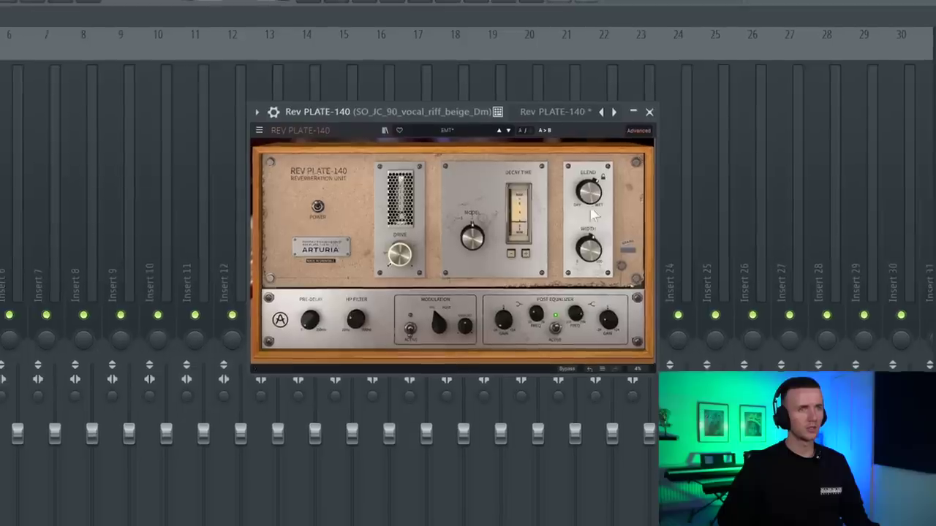
left_click_drag(601, 205, 600, 220)
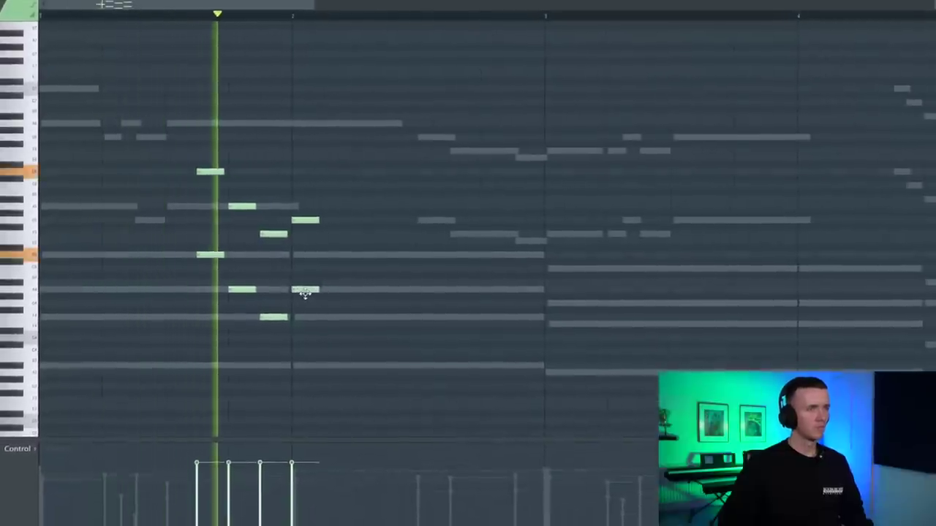
Step: Audition the glockenspiel phrase and move its lower harmony note at the start of bar 2 downward
key("space")
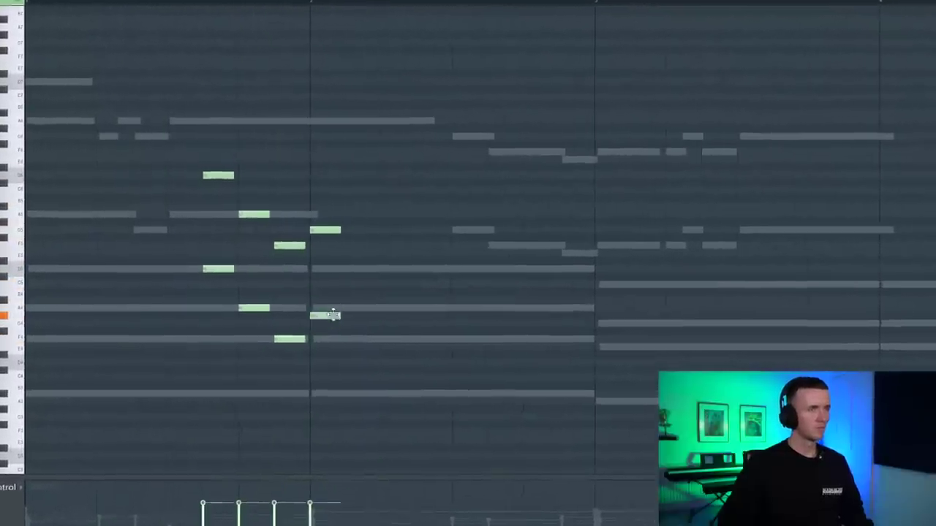
key("space")
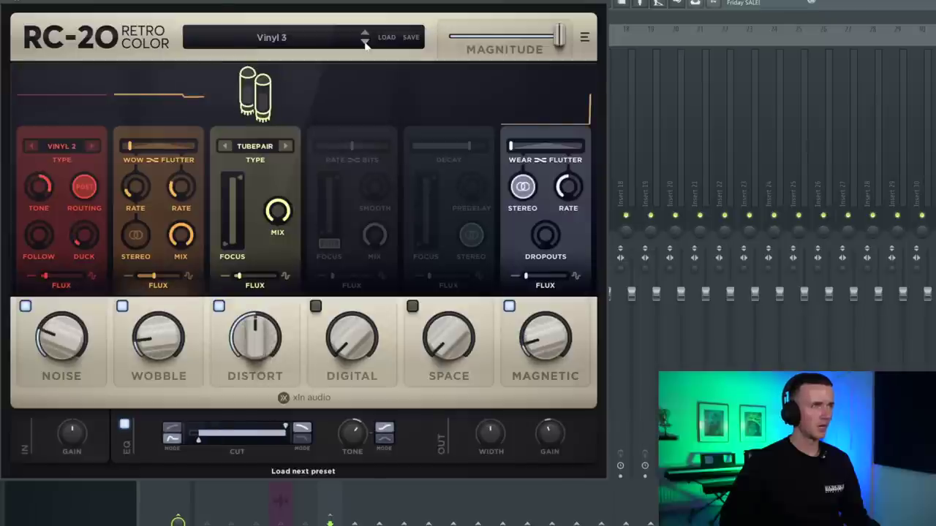
Step: Reduce Noise and Distort in RC-20's Vinyl 3 preset and lower the Rev PLATE-140 Blend on Insert 6
left_click_drag(62, 338, 79, 410)
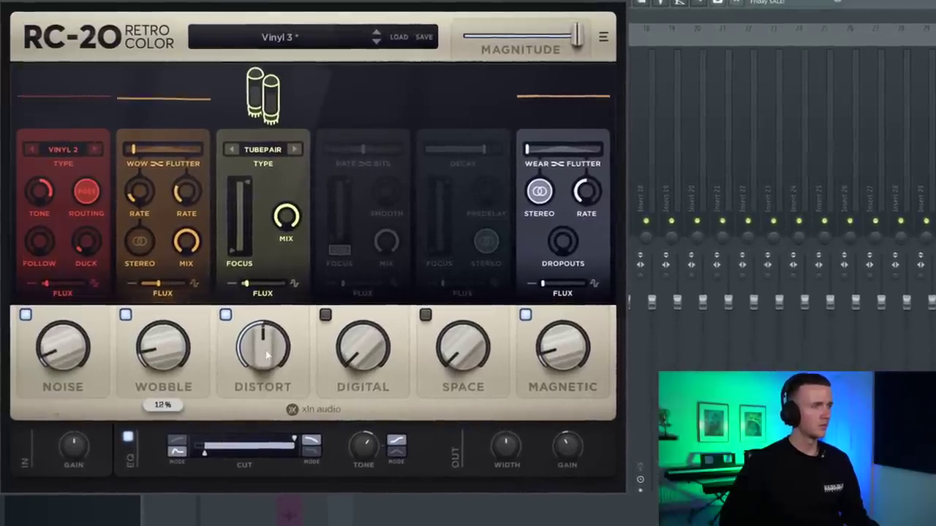
left_click_drag(270, 367, 272, 377)
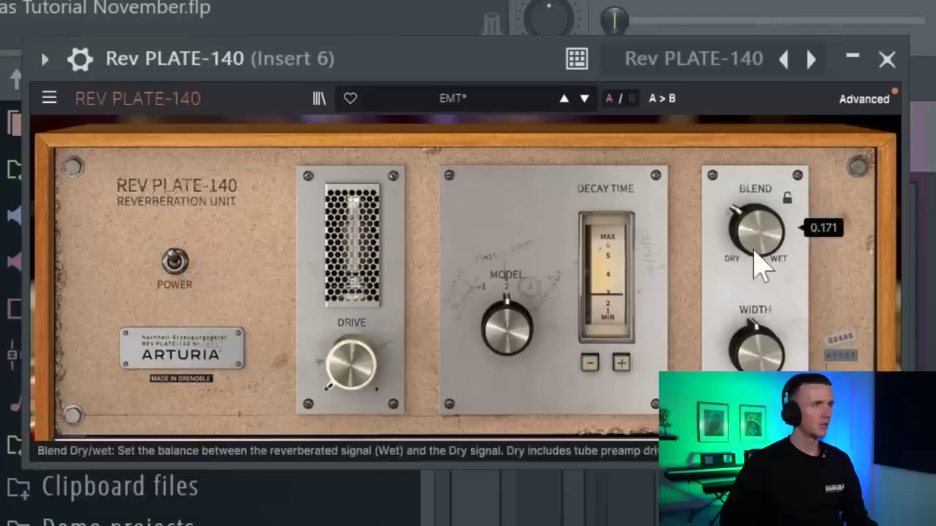
left_click_drag(761, 267, 760, 286)
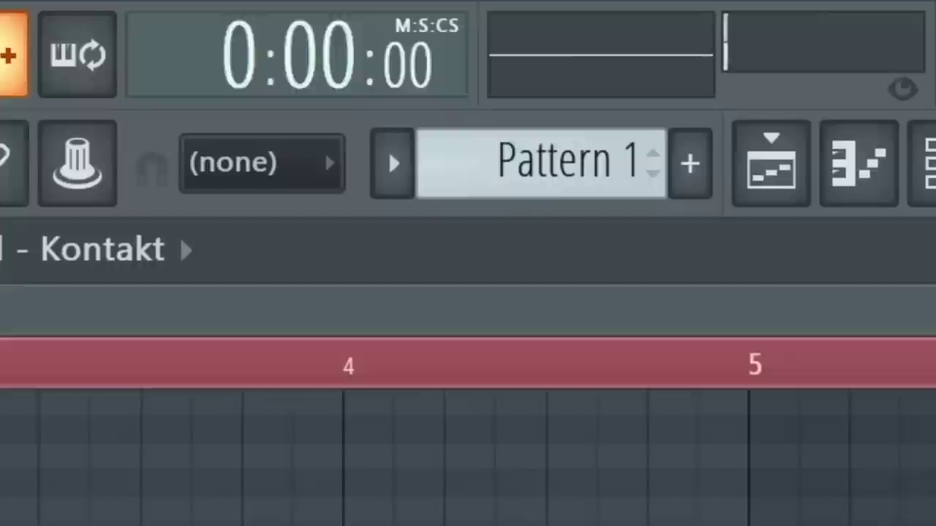
Step: Remove the Piano clip from Track 2 and place the Piano, Strings, E Piano, Glock and Kontakt patterns on Tracks 3 to 7
key("space")
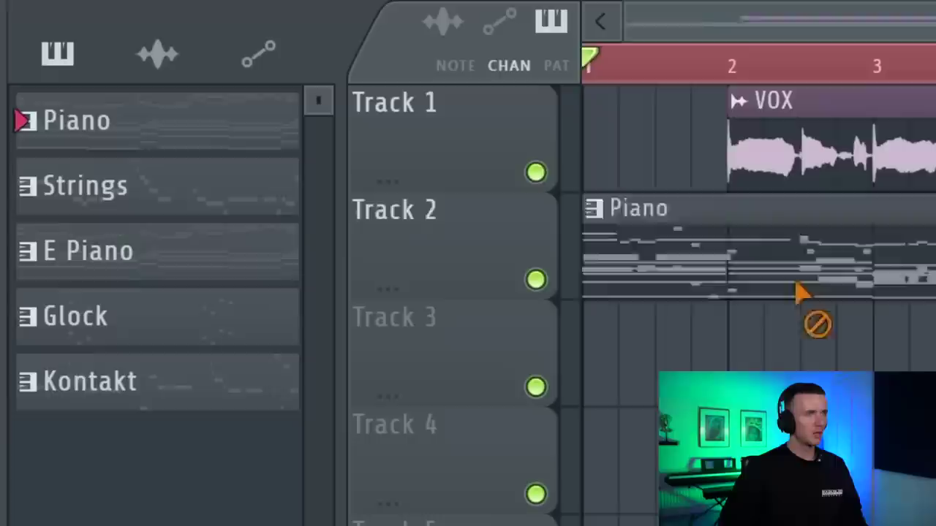
right_click(801, 292)
left_click_drag(201, 394, 575, 336)
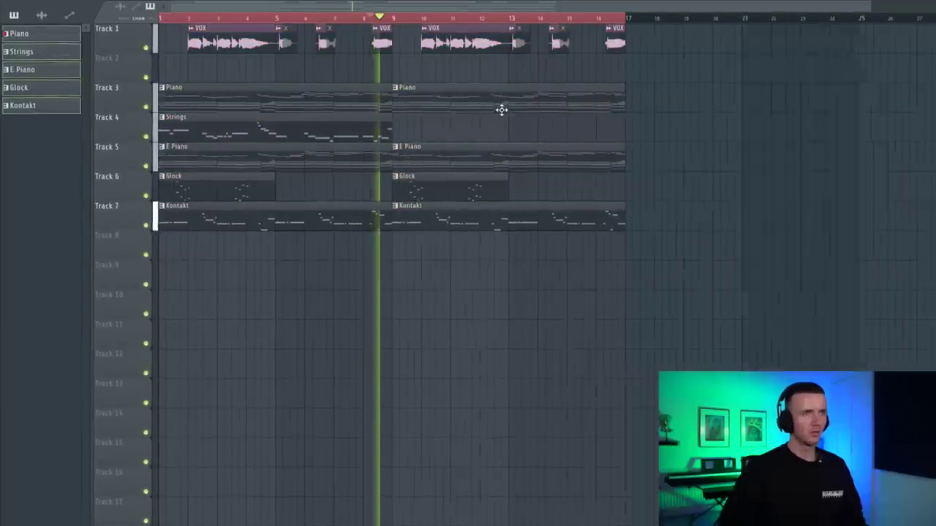
Step: Mute the VOX chops in bars 13 to 16 and repeat the Piano, E Piano, Glock and Kontakt clips from bar 17
scroll(501, 110, "down", 1)
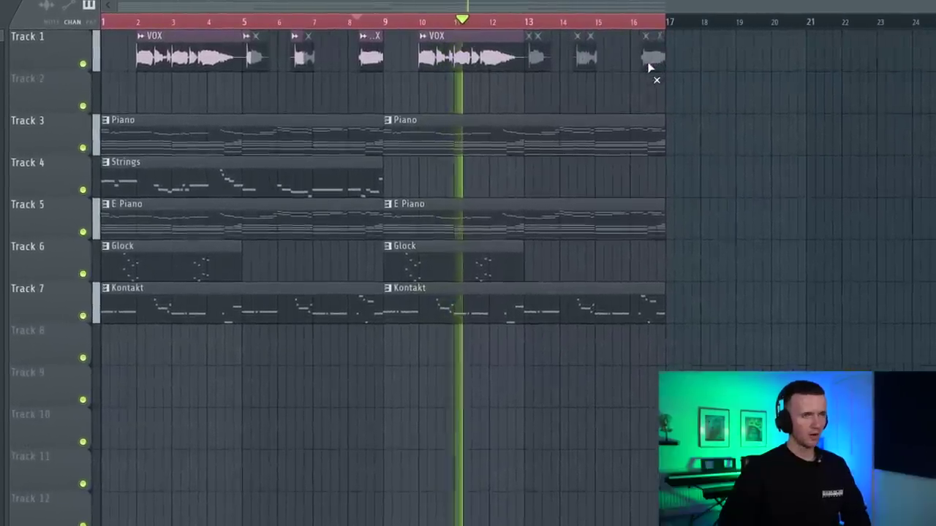
left_click_drag(815, 142, 409, 314)
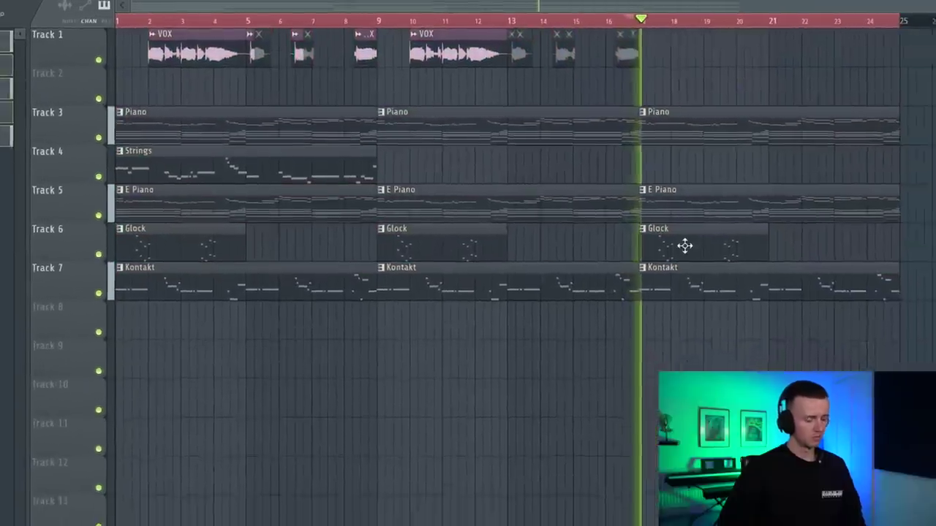
right_click(588, 192)
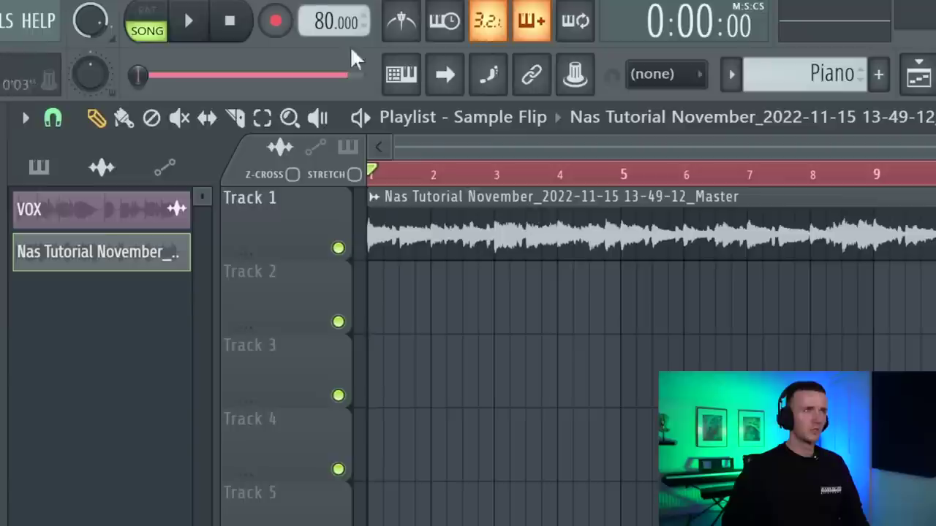
Step: Set the project tempo to 90 BPM and add the FPC generator as a new channel
left_click_drag(329, 26, 329, 18)
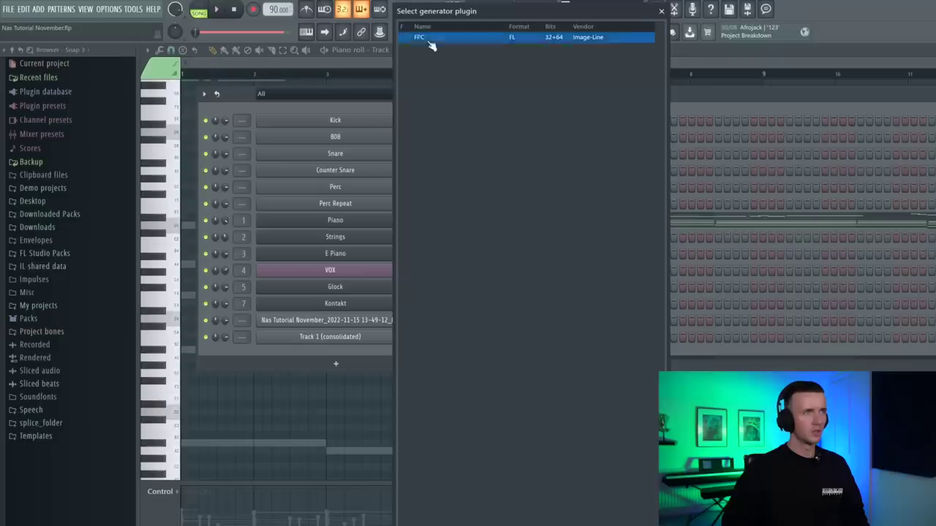
left_click(432, 44)
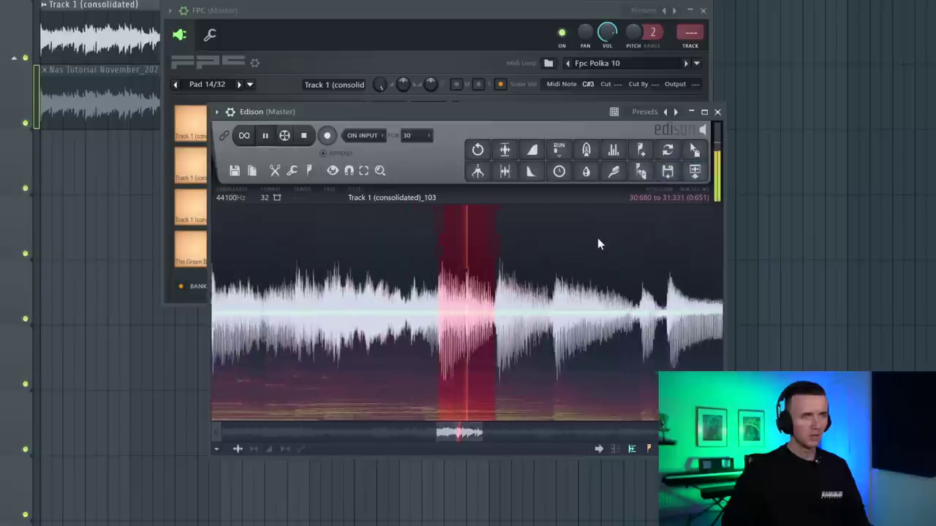
Step: Fill the FPC's Bank A pads with slices of the consolidated Track 1 audio taken from Edison
left_click_drag(308, 139, 340, 126)
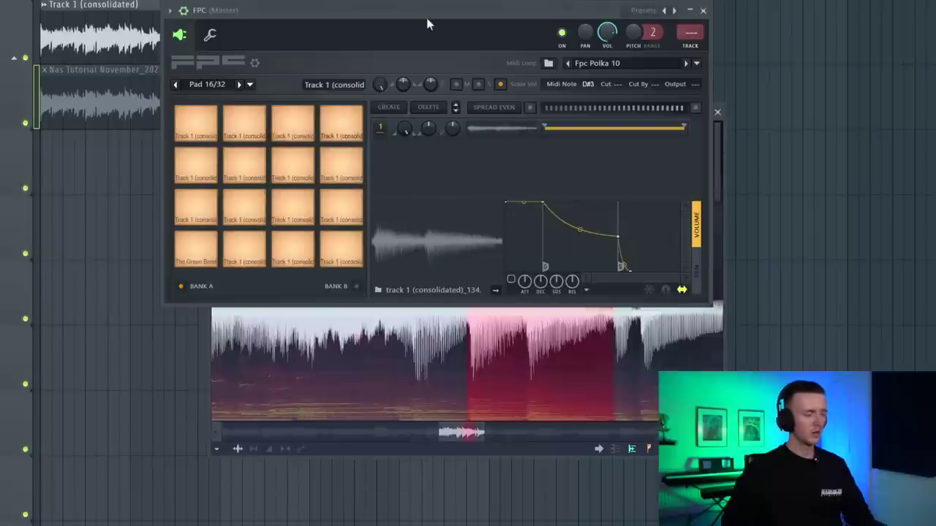
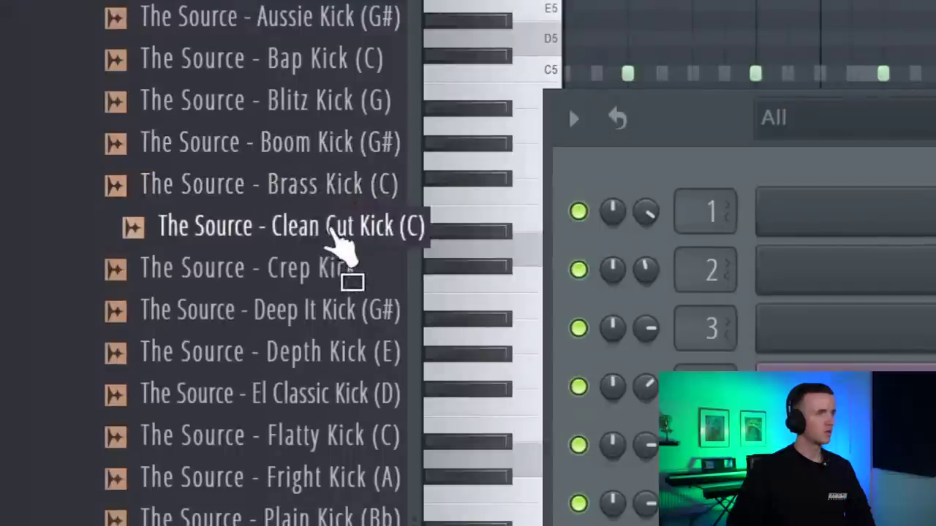
Step: Add The Source - Crep Kick sample to the channel rack and program its opening kick steps
left_click_drag(350, 282, 422, 236)
left_click_drag(422, 236, 423, 236)
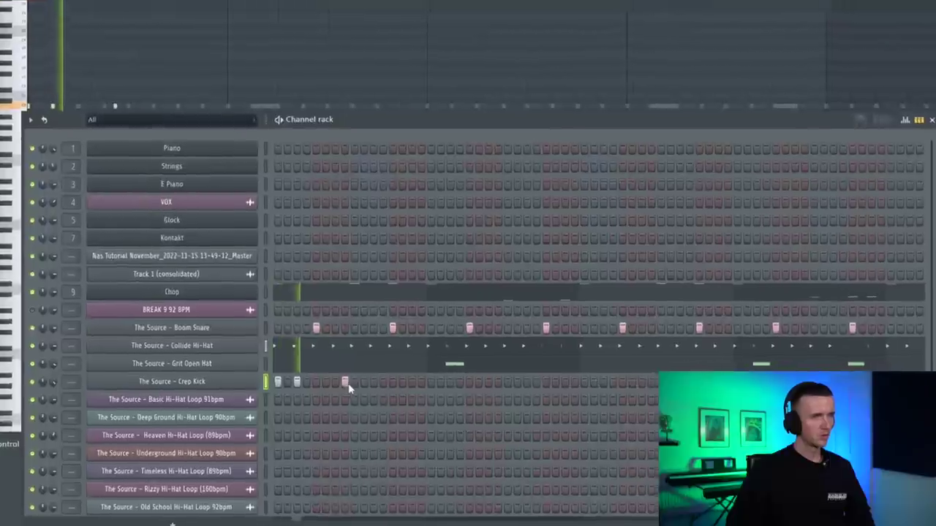
left_click(354, 382)
left_click(372, 382)
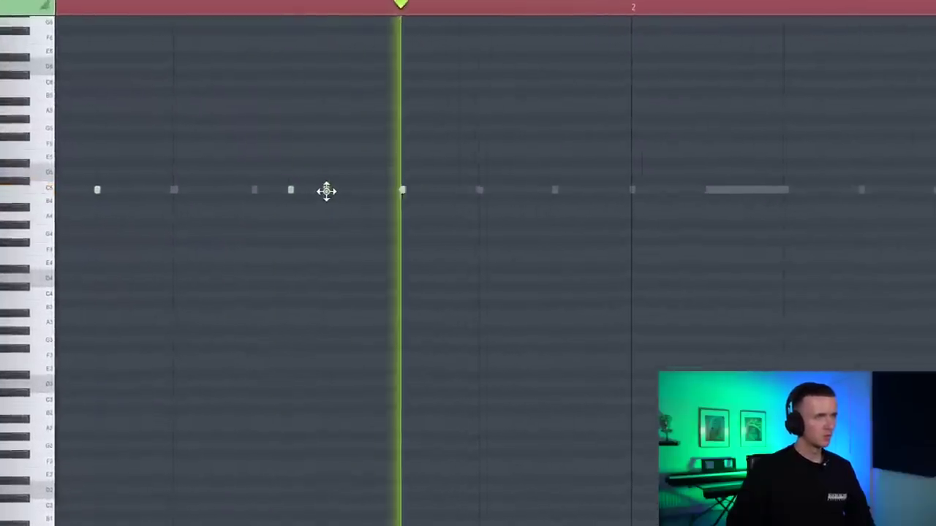
Step: Repeat the Crep Kick notes in the piano roll to fill the first four bars, and select them all
key("Page_Down")
key("Page_Down")
key("ctrl+a")
left_click_drag(66, 6, 505, 22)
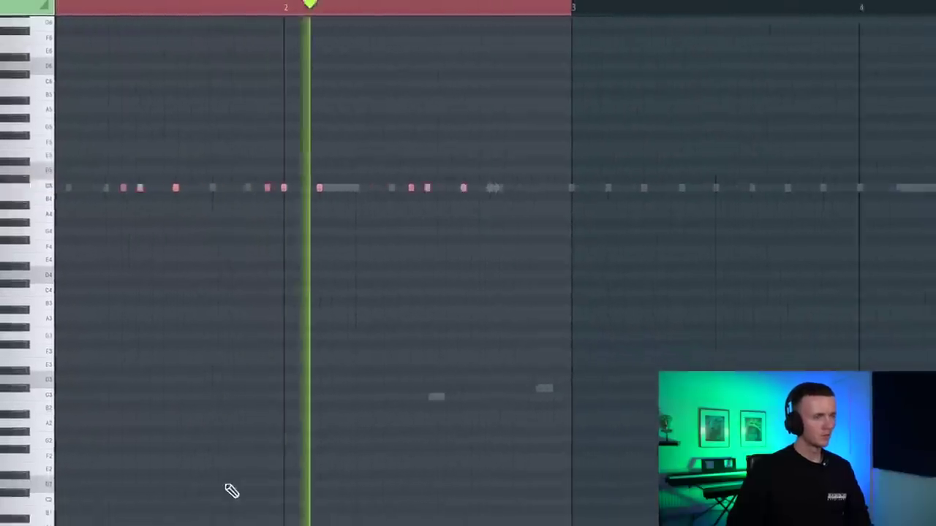
left_click(417, 411)
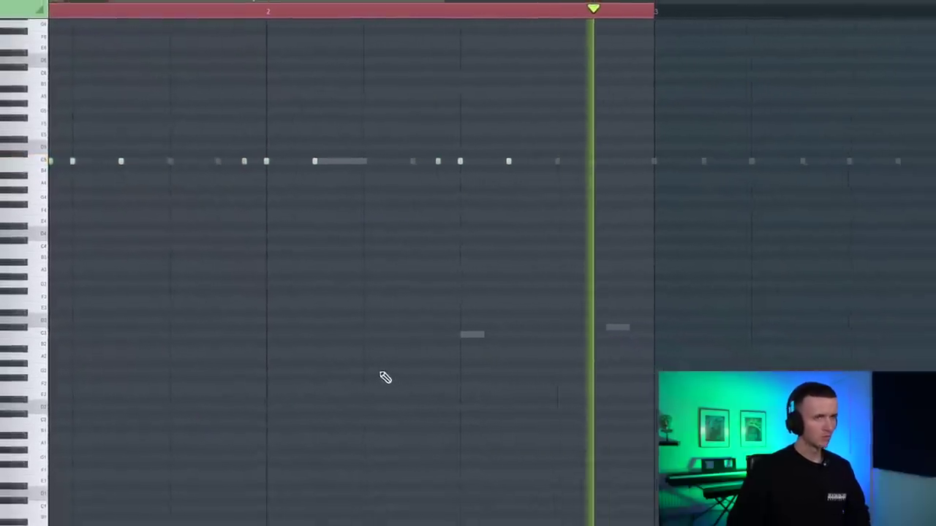
scroll(531, 321, "down", 3)
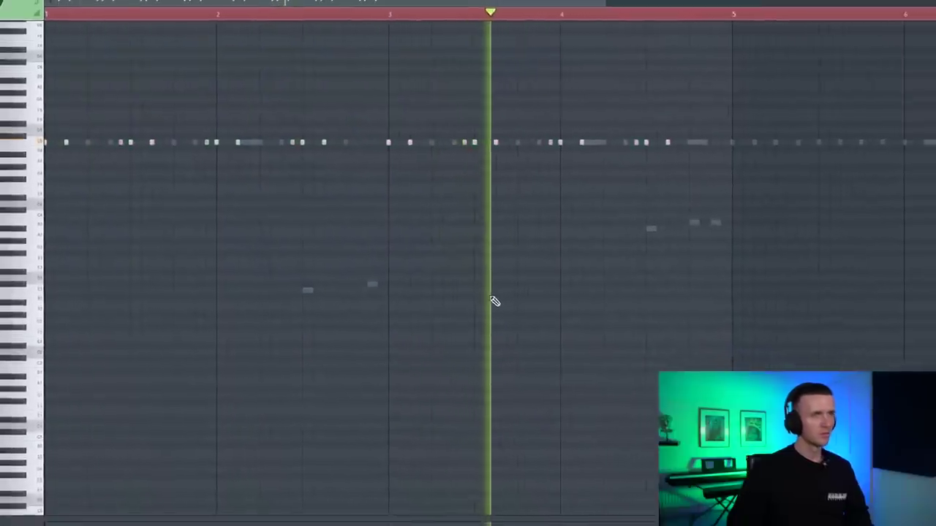
scroll(605, 271, "up", 2)
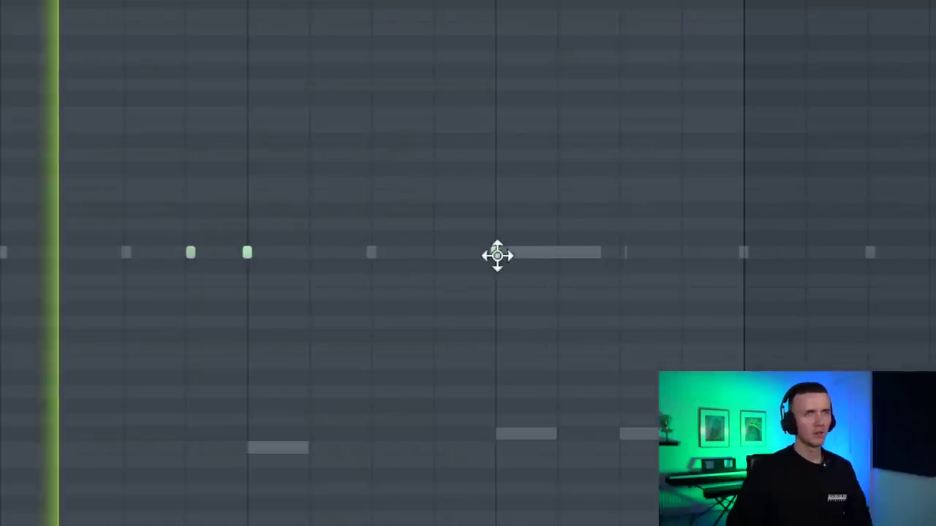
left_click_drag(376, 27, 356, 19)
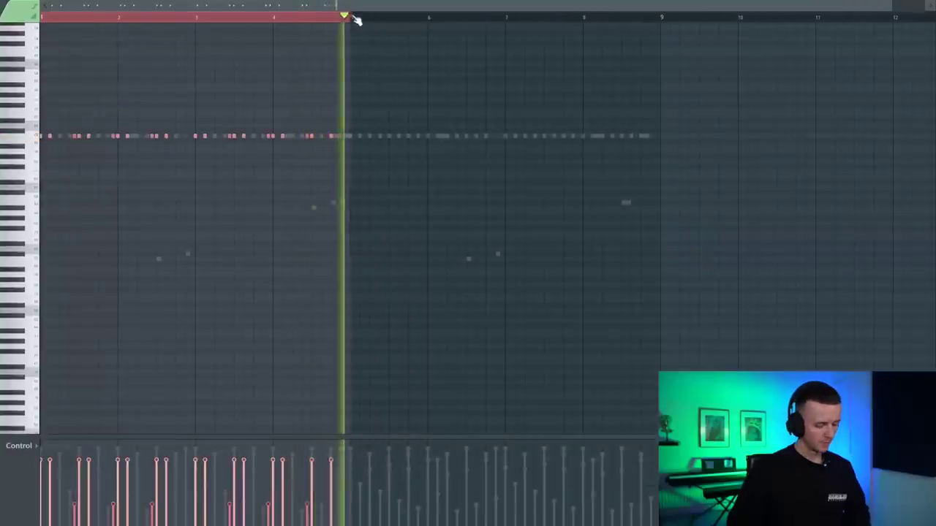
key("ctrl+a")
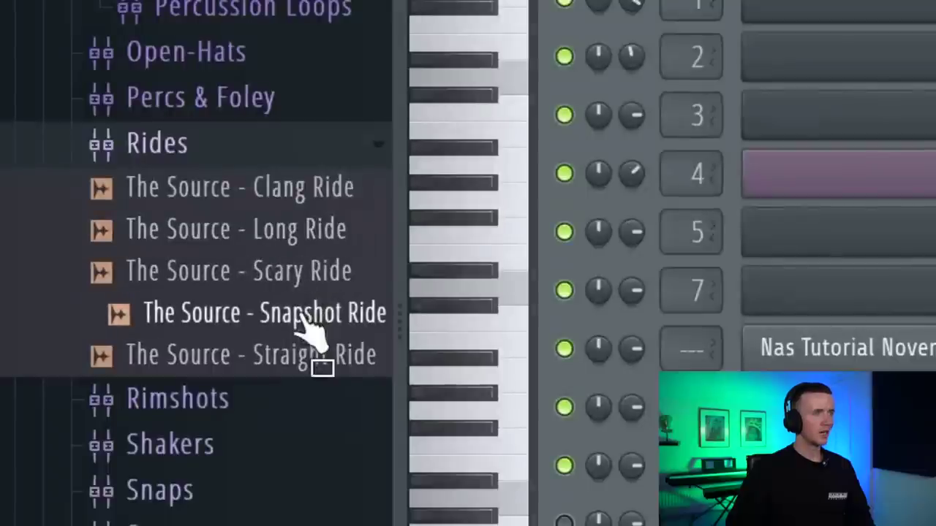
Step: Add The Source - Straight Ride, Shanghai Crash and Deep 808 samples to the channel rack
left_click_drag(293, 370, 476, 297)
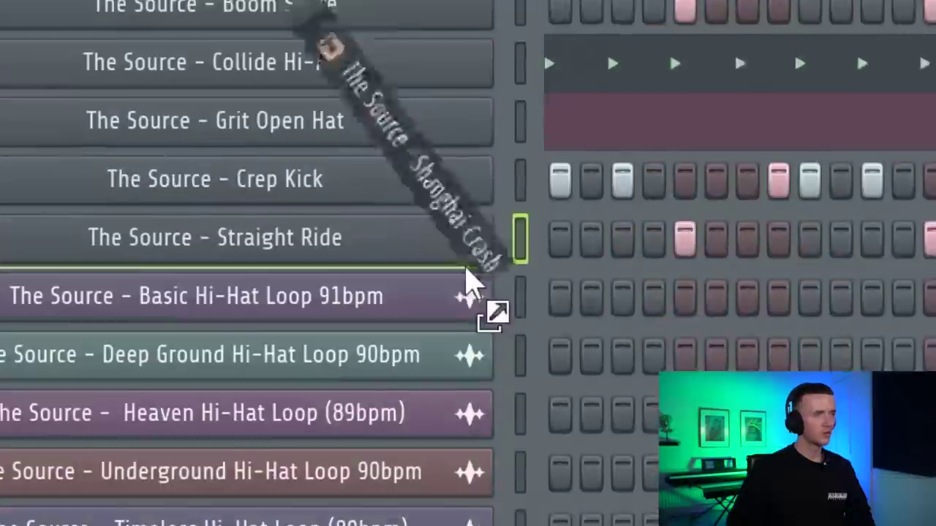
left_click_drag(470, 282, 460, 293)
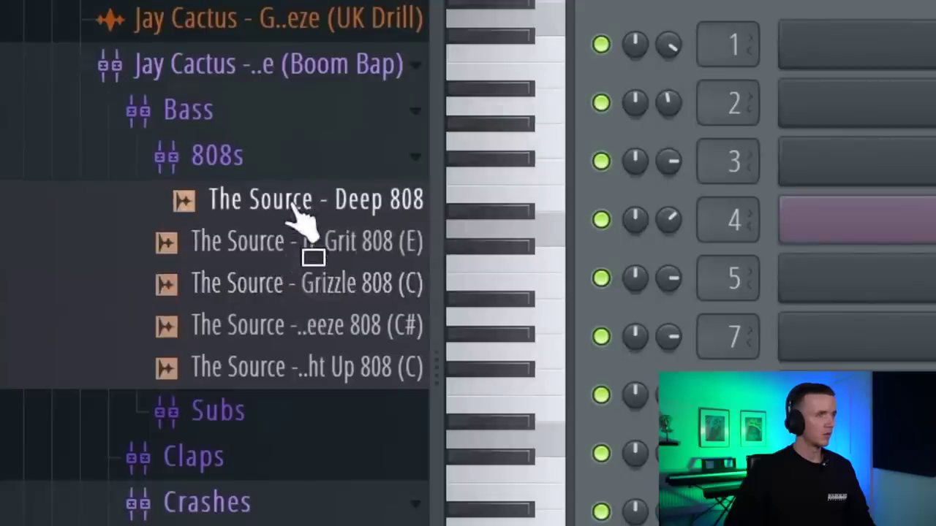
left_click_drag(285, 212, 455, 253)
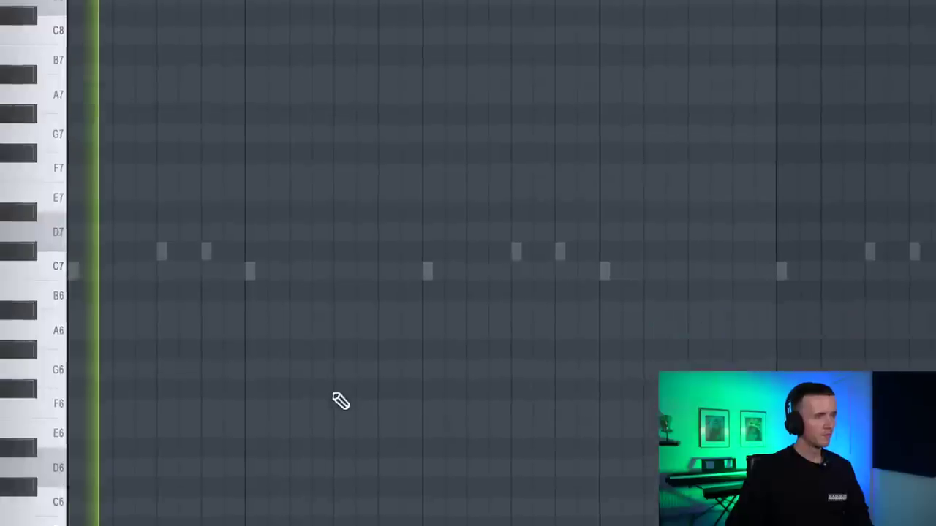
scroll(341, 401, "down", 5)
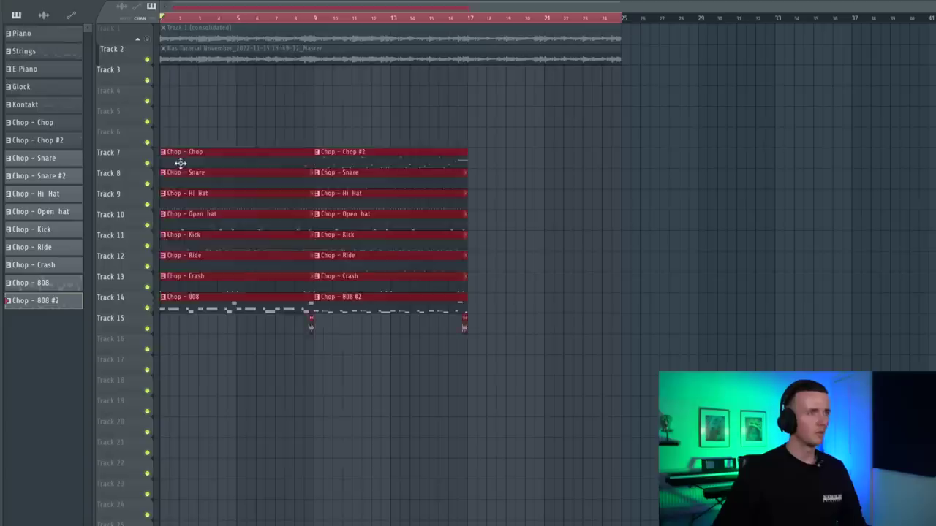
Step: Move the Chop drum, 808 and fill clips on Tracks 7 to 15 so the section starts at bar 9
left_click_drag(185, 165, 345, 165)
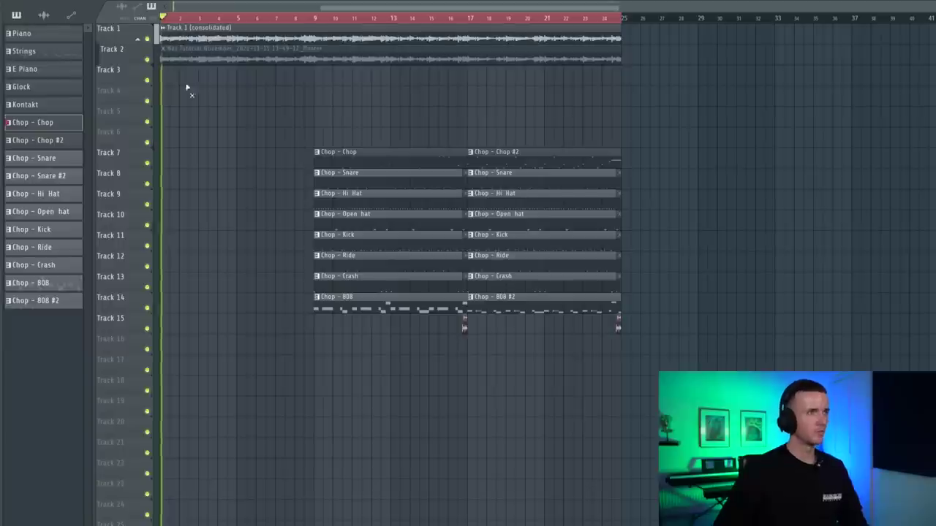
scroll(187, 88, "up", 4)
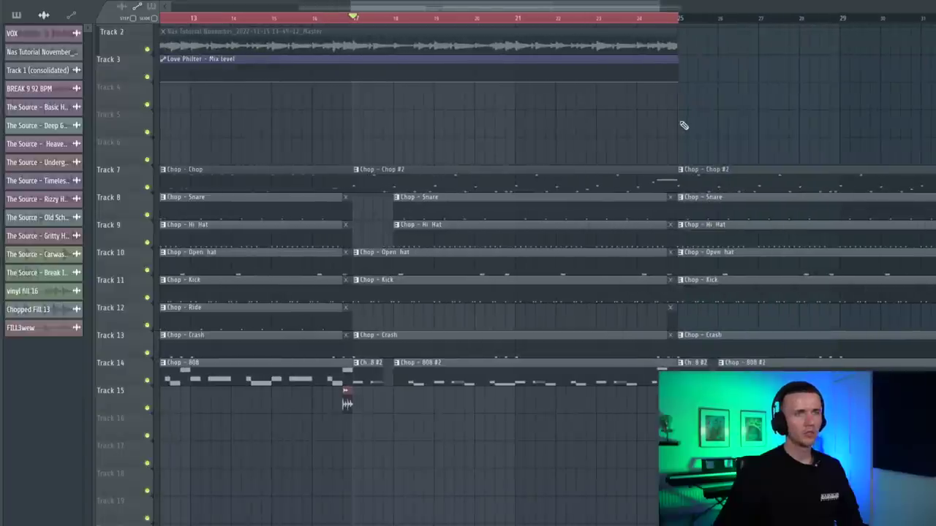
Step: Create an automation clip for the project tempo and play the consolidated Track 1 section from bar 65 with Effectrix
scroll(683, 125, "down", 3)
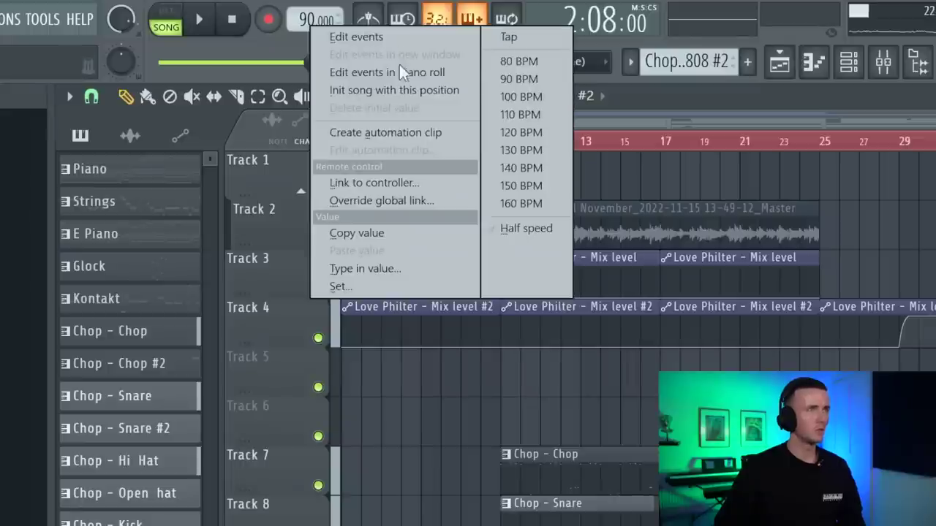
left_click(385, 133)
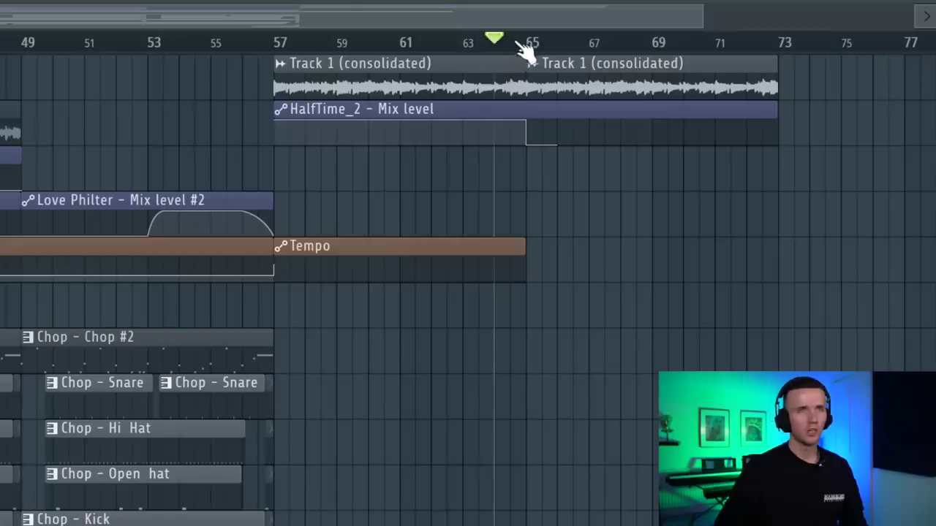
left_click_drag(516, 45, 733, 64)
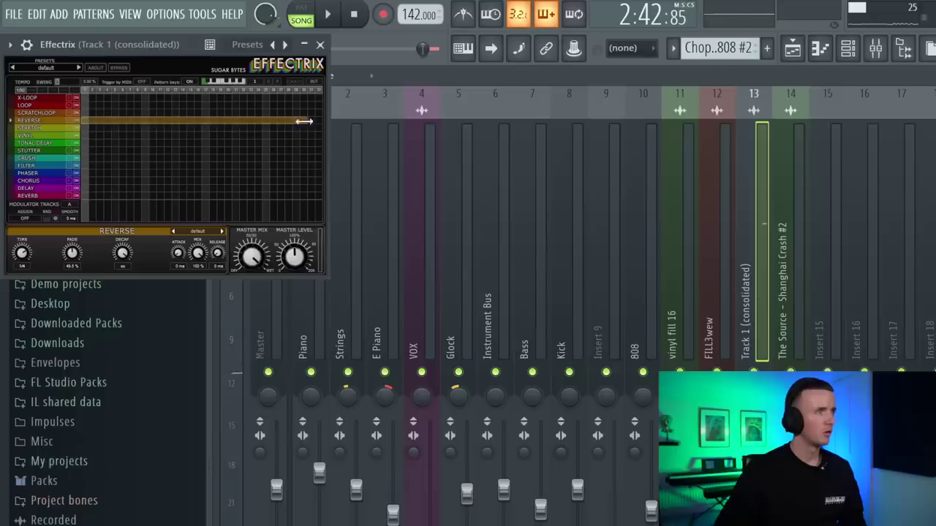
left_click(327, 14)
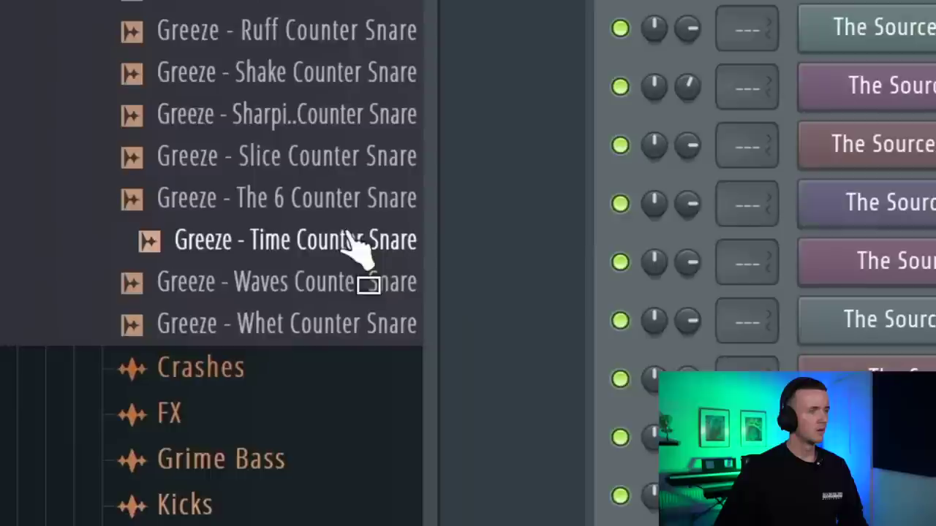
Step: Add the Greeze - Time Counter Snare sample to the channel rack and load the Aftermath hi-hat MIDI onto it
left_click_drag(351, 241, 497, 198)
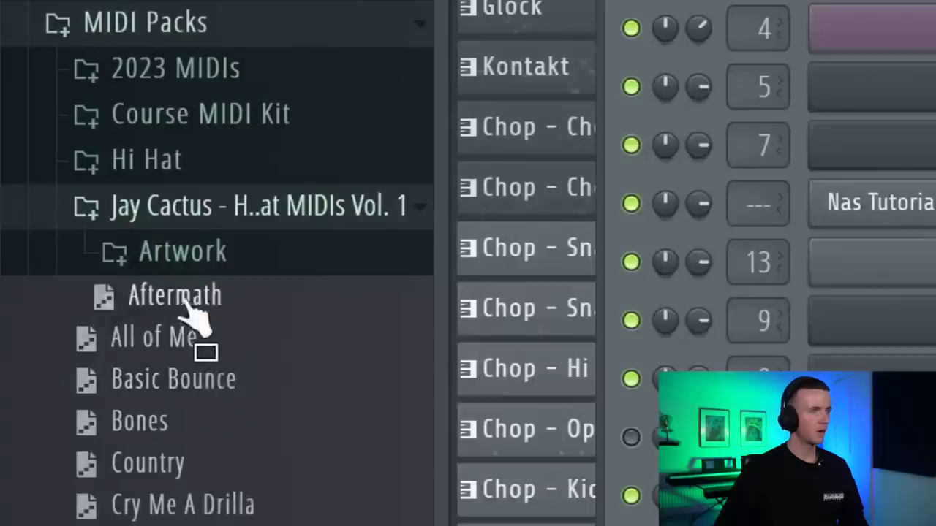
left_click_drag(193, 311, 249, 230)
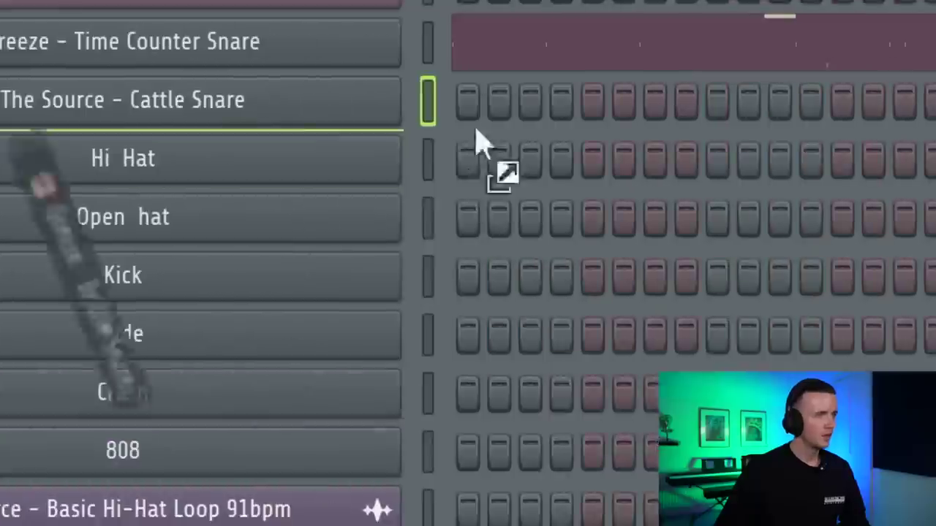
Step: Add a main snare channel for the drill drums and program its hits across the step sequencer
left_click_drag(282, 260, 264, 246)
left_click_drag(429, 87, 497, 86)
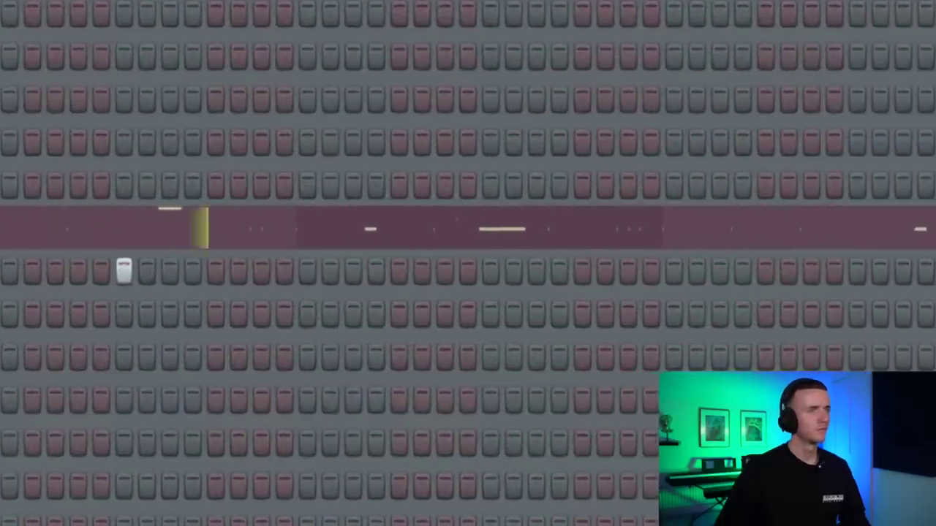
left_click(541, 271)
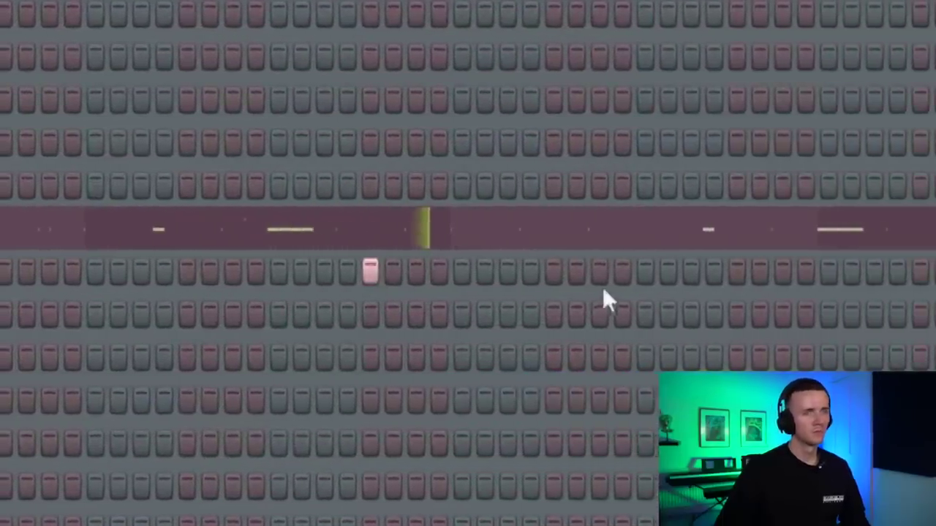
left_click(591, 272)
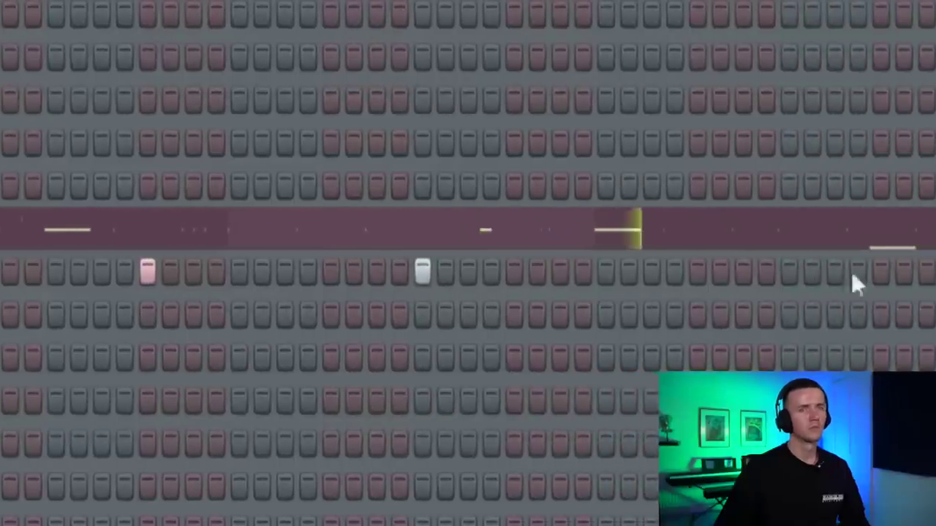
left_click(881, 272)
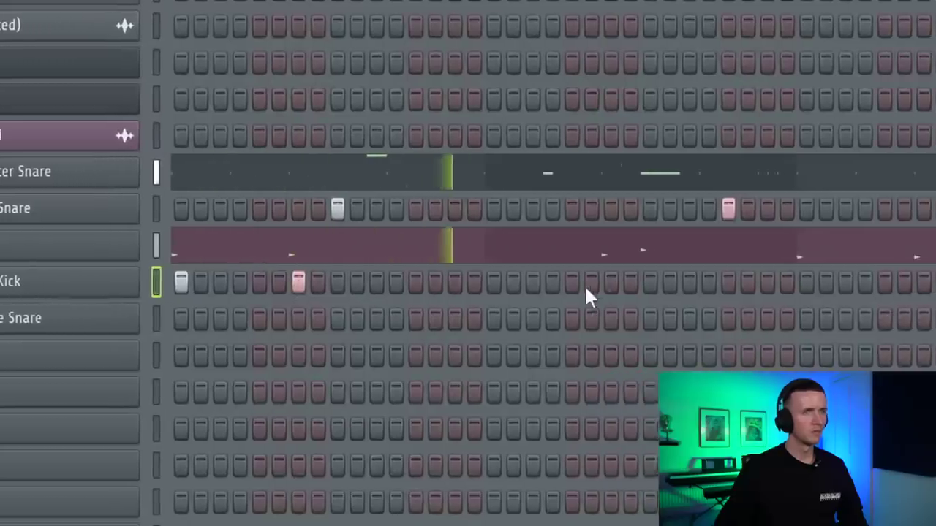
Step: Program the drill kick hits to line up with the 808 notes, continuing in the piano roll to bar 8
left_click(560, 281)
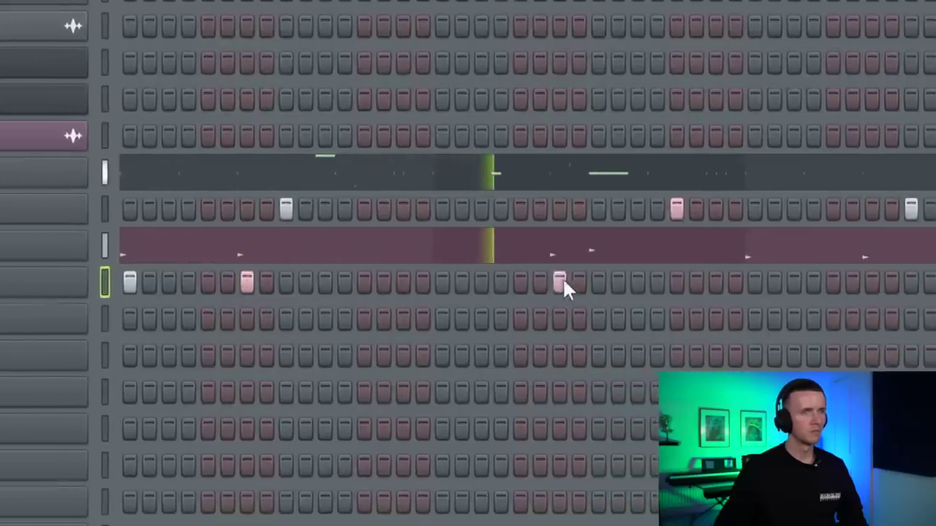
left_click(598, 281)
left_click(754, 281)
left_click(871, 281)
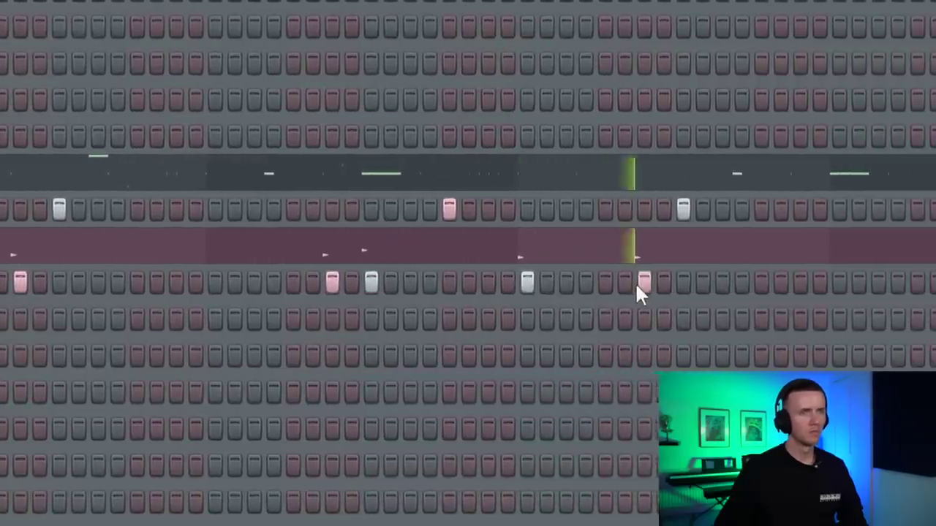
left_click(887, 280)
left_click(919, 281)
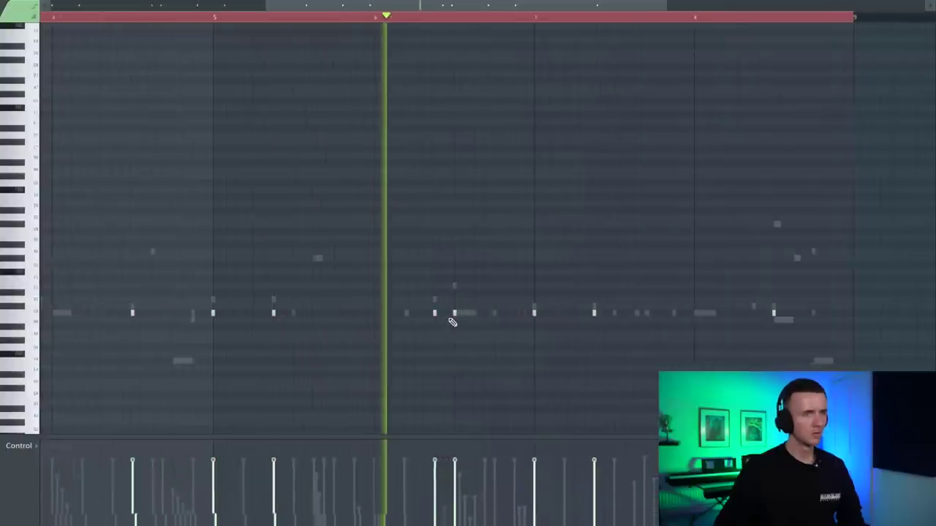
scroll(452, 322, "up", 1)
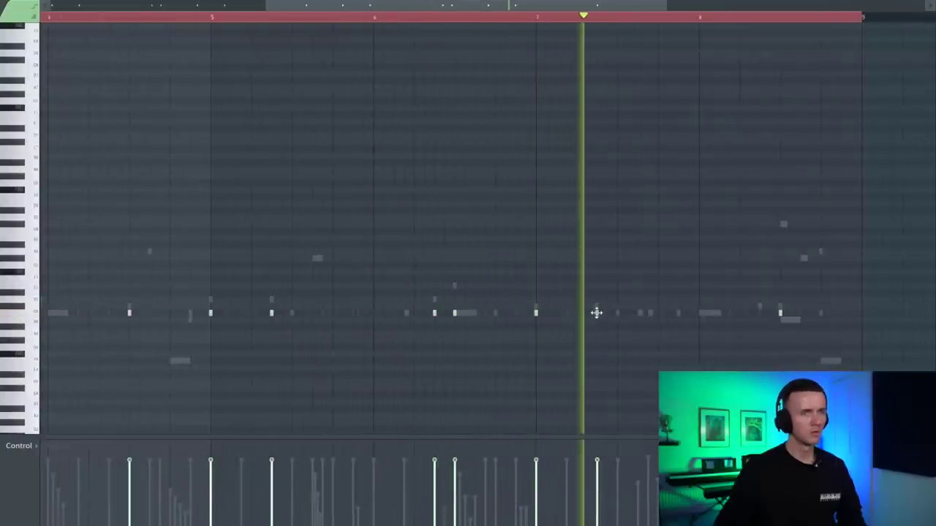
left_click(699, 312)
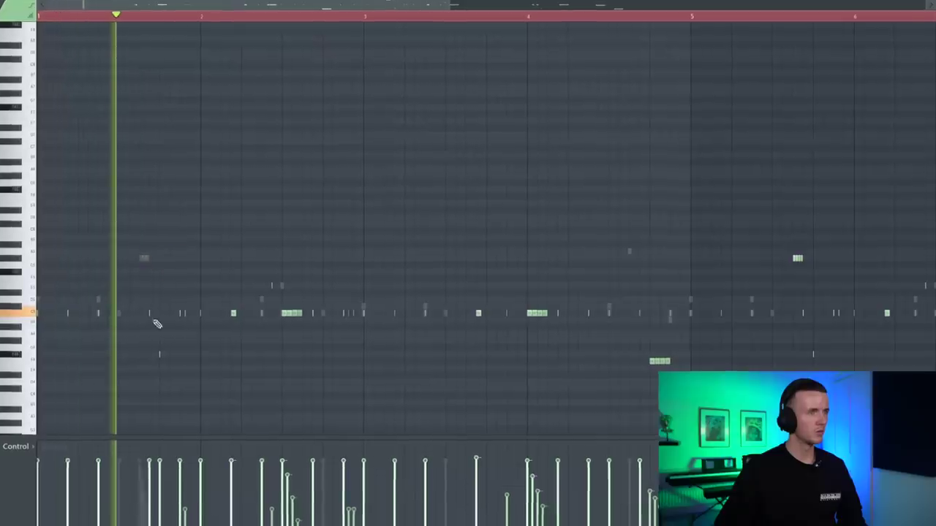
Step: Program three Greeze - Time Perc hits two beats apart in bars 1 and 2 and toggle playback
scroll(168, 325, "down", 3)
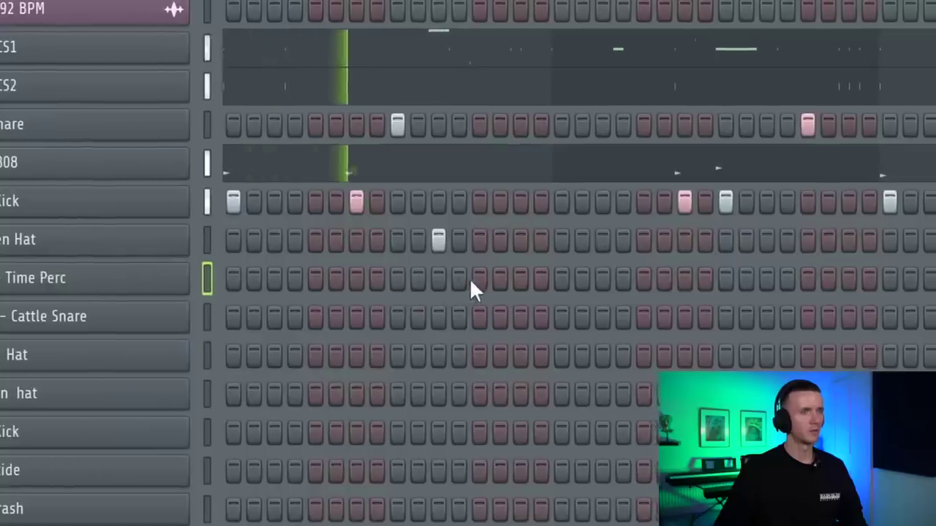
left_click(472, 278)
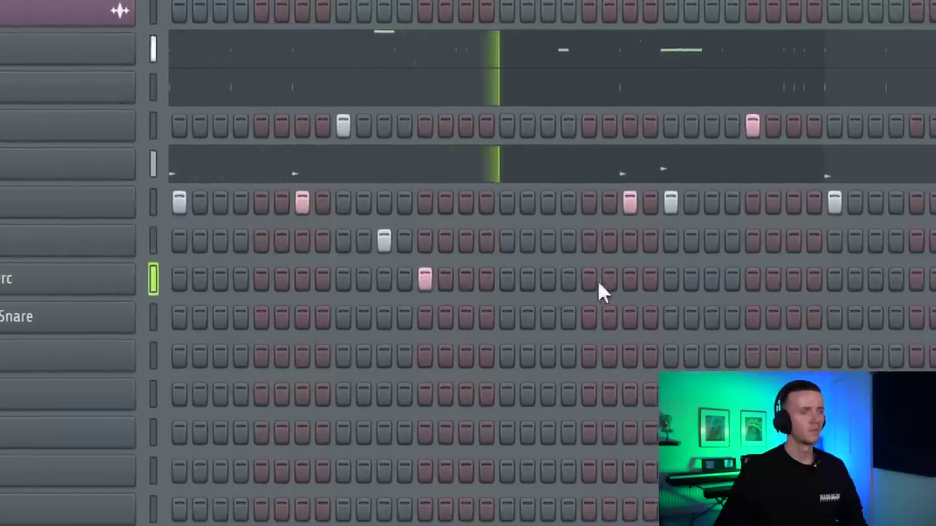
left_click(563, 278)
left_click(725, 278)
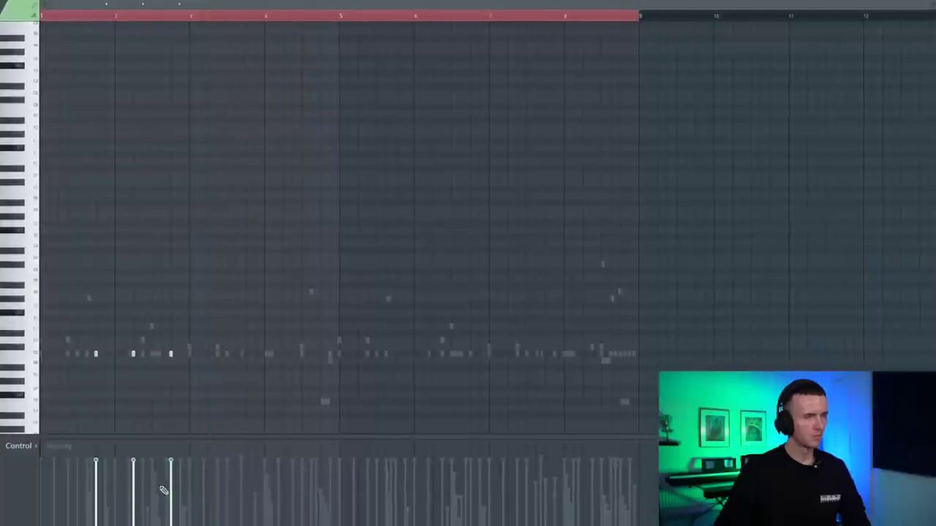
key("space")
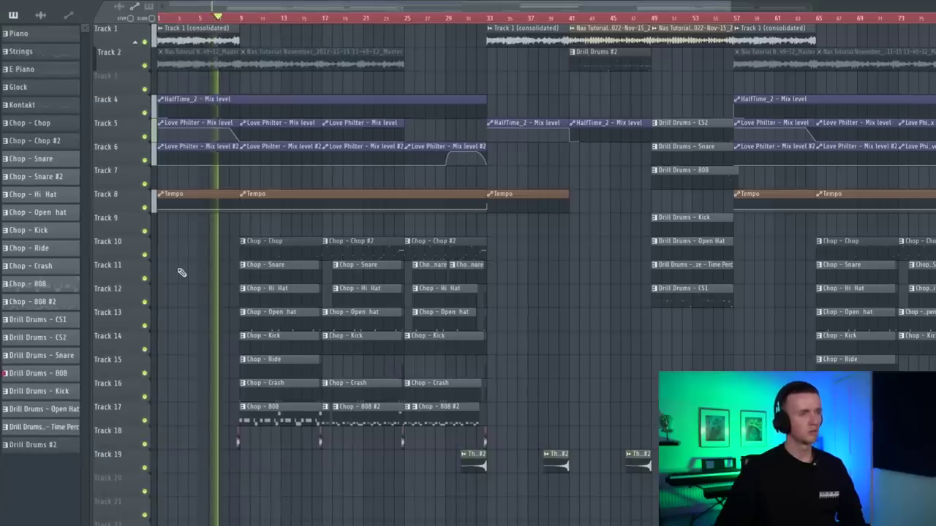
Step: Play through the full arrangement and examine the chopped, half-time, drill and repeated hip-hop sections in the playlist
scroll(182, 272, "up", 2)
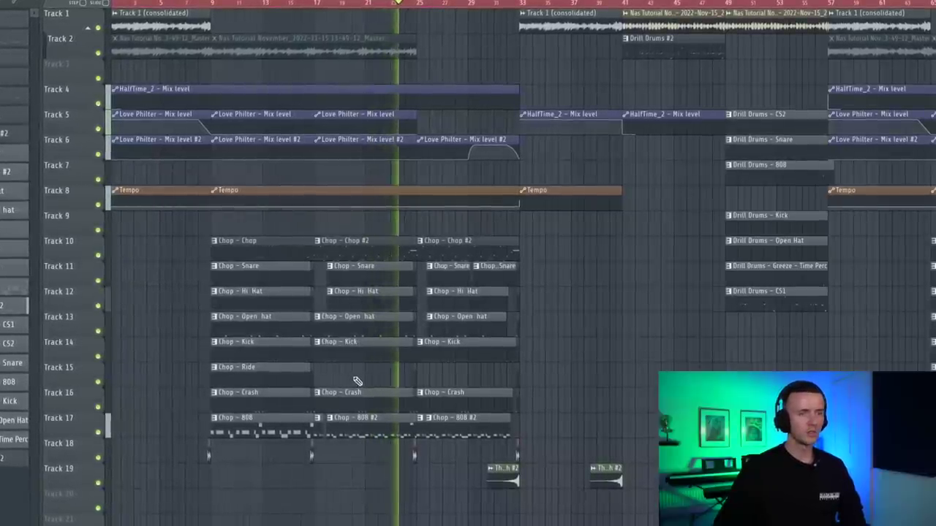
scroll(455, 322, "up", 2)
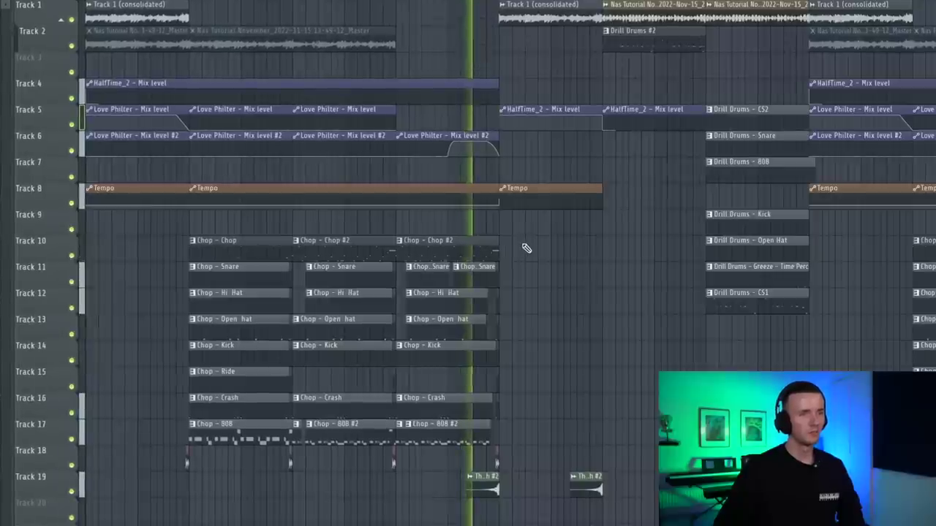
scroll(527, 249, "up", 2)
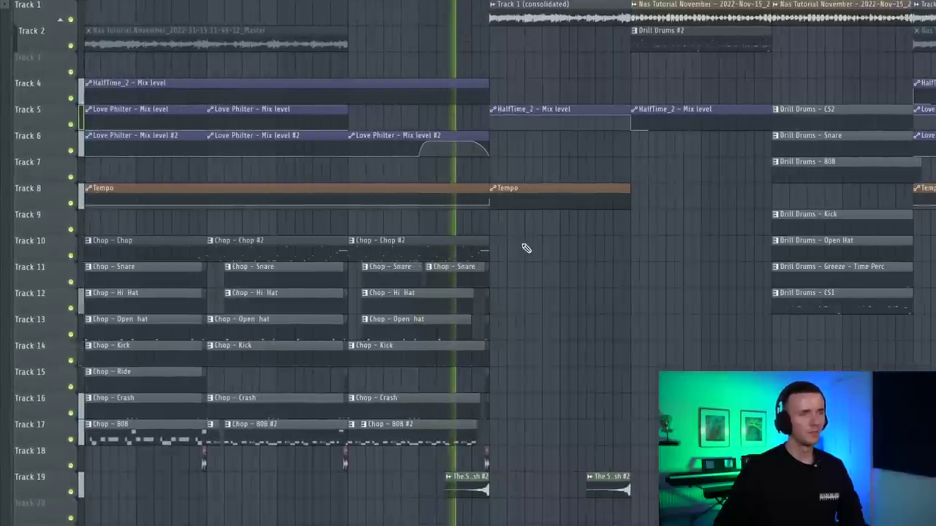
scroll(525, 249, "up", 1)
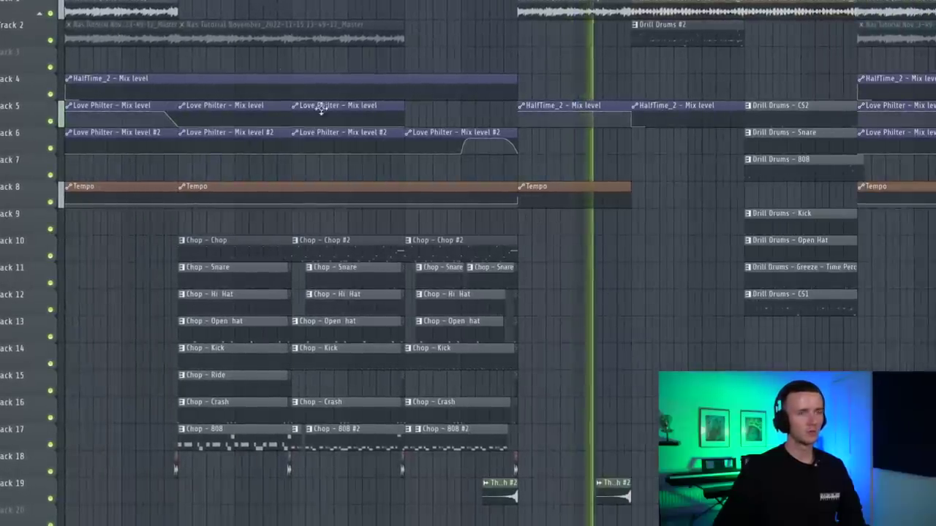
scroll(528, 220, "down", 1)
scroll(468, 220, "down", 1)
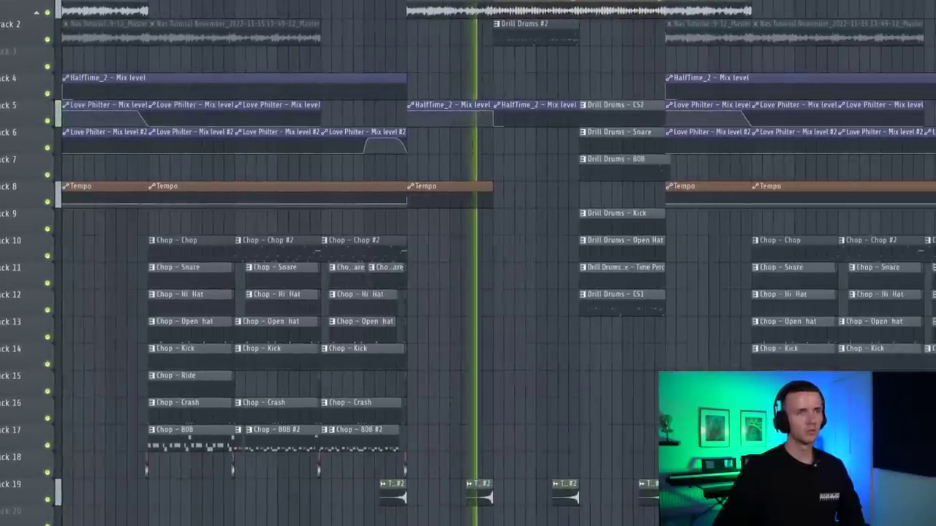
scroll(468, 219, "up", 1)
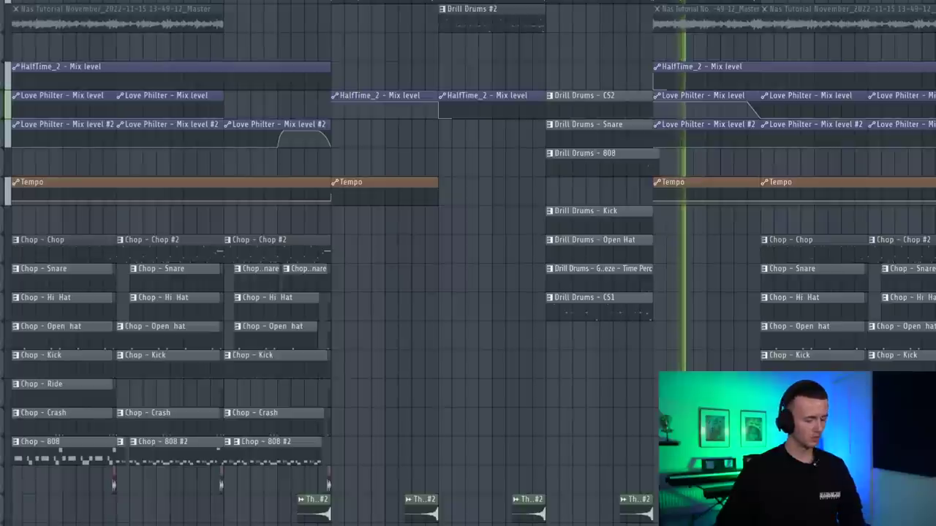
scroll(655, 376, "down", 3)
key("ctrl+a")
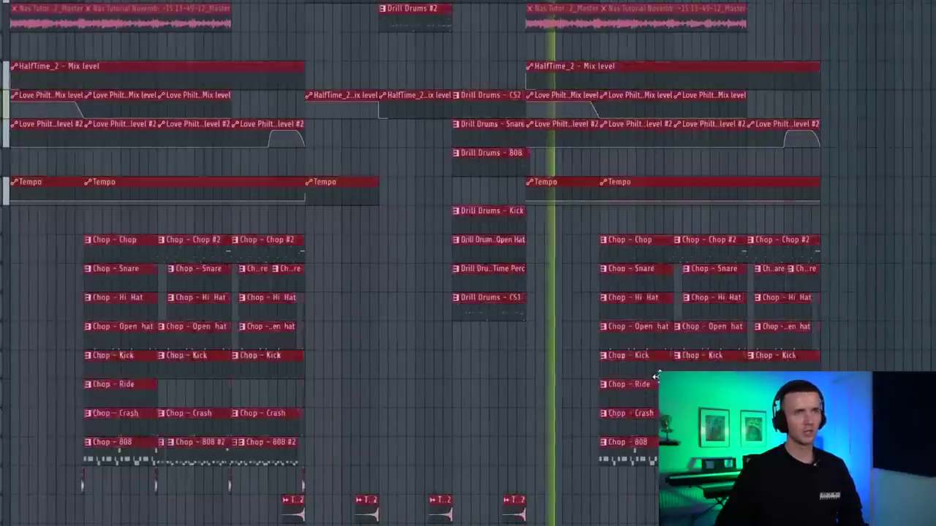
left_click(594, 356)
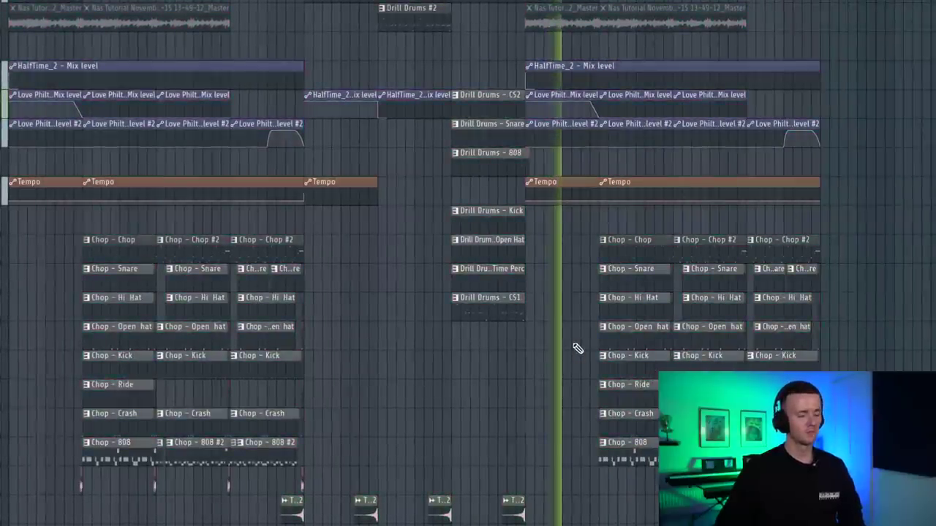